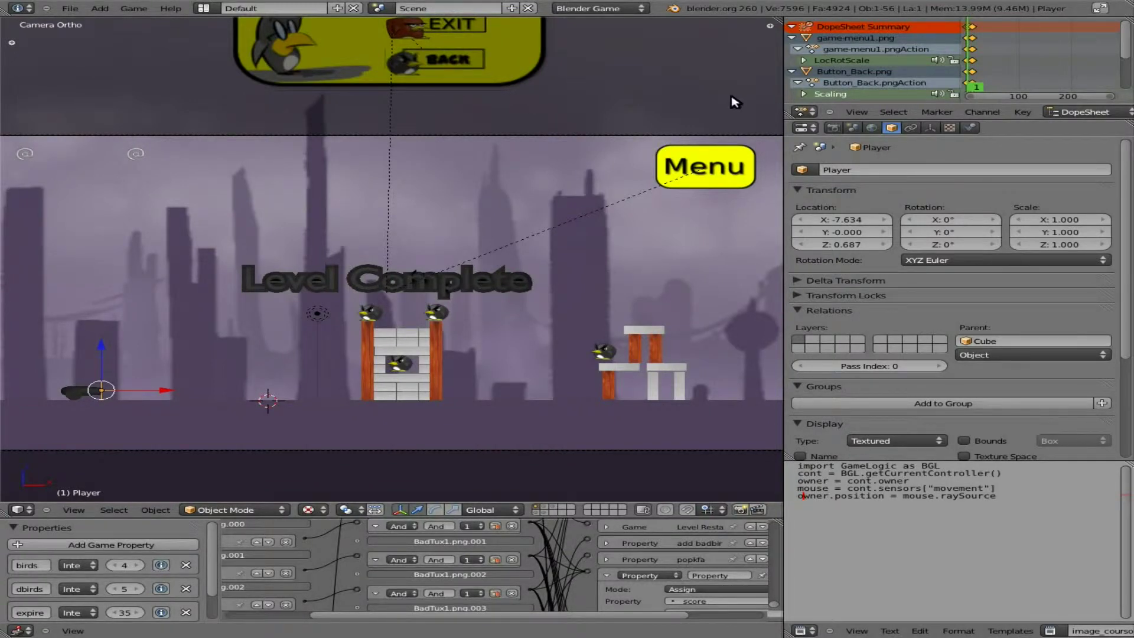
Test-run the level, bring up its in-game menu and exit the game
key(p)
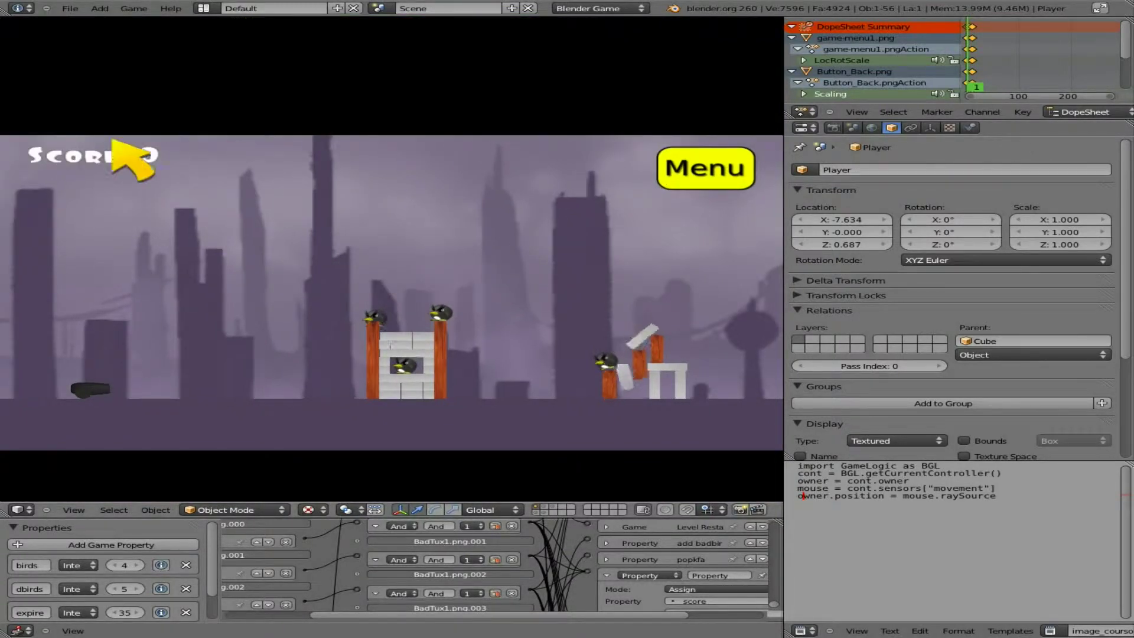
key(m)
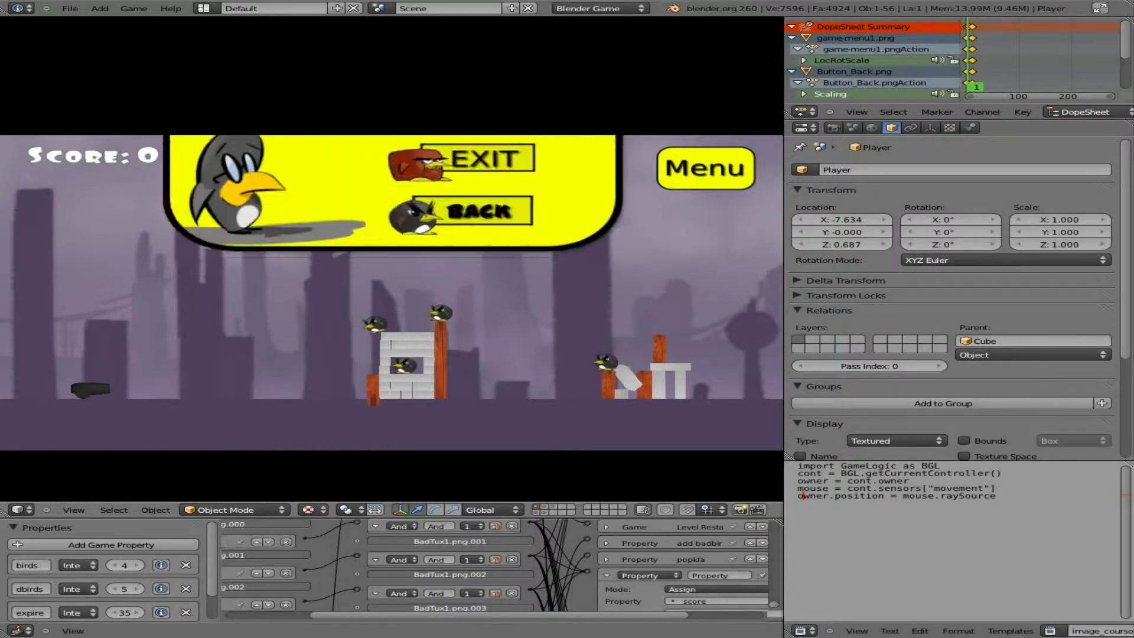
click(535, 290)
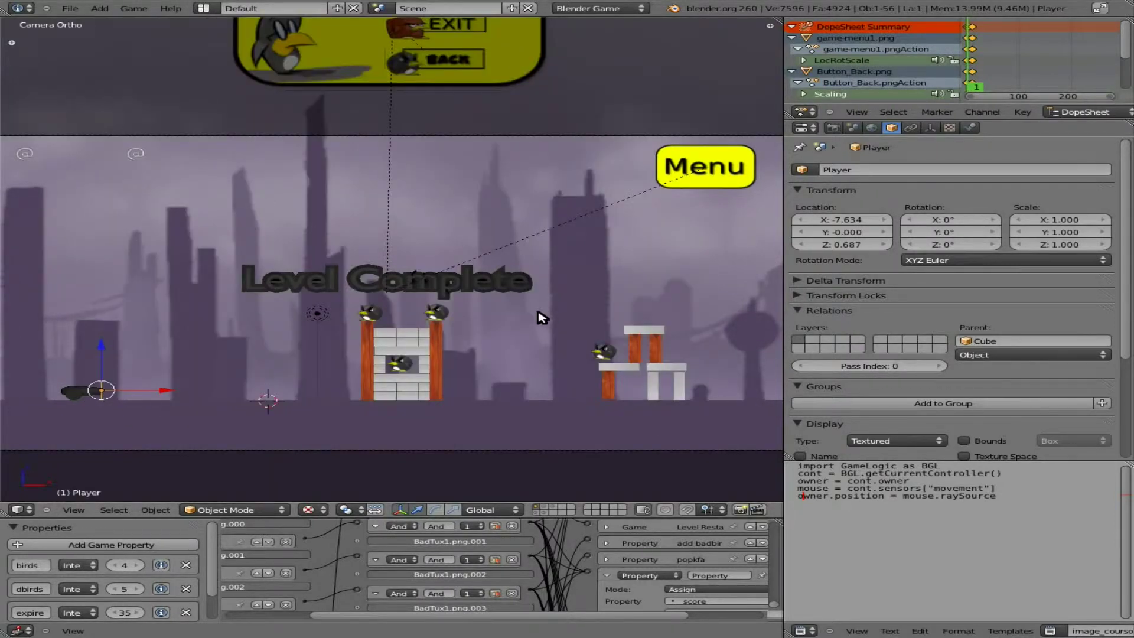
Delete three of the bad penguins, leaving only the one on top of the tower's second wooden pillar, and select it
click(369, 313)
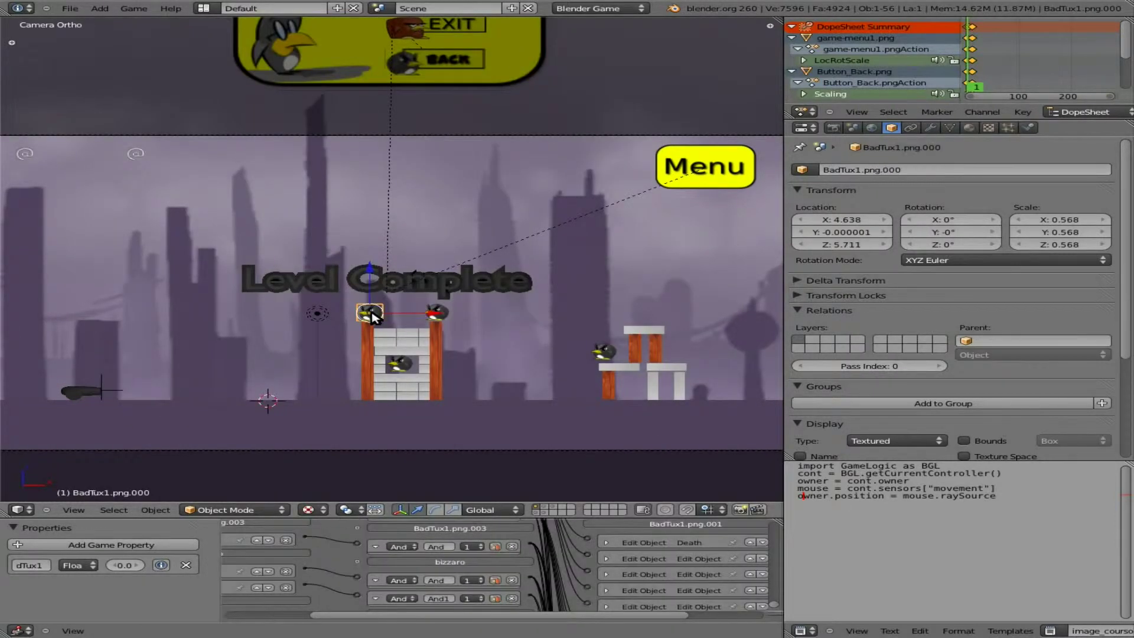
shift+click(393, 371)
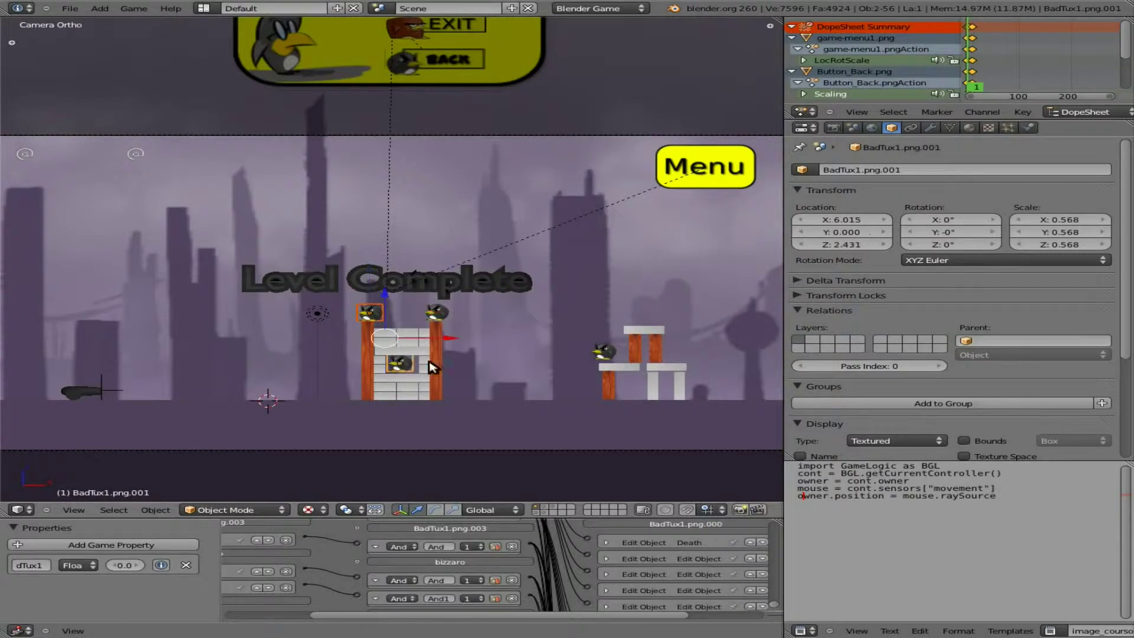
shift+click(602, 352)
key(x)
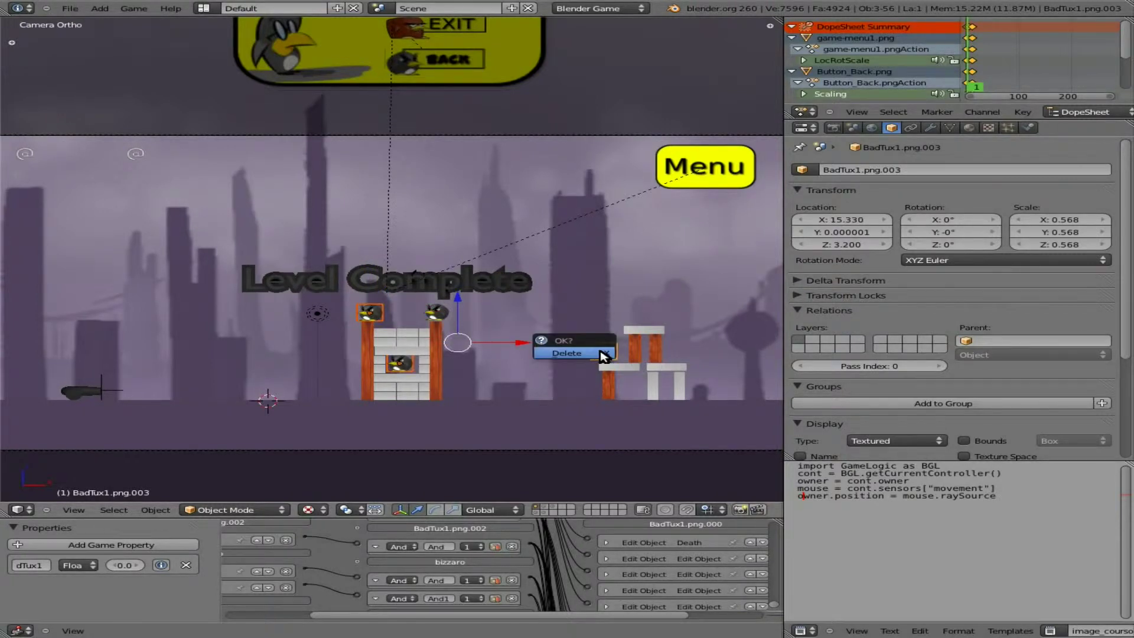
click(601, 353)
click(438, 312)
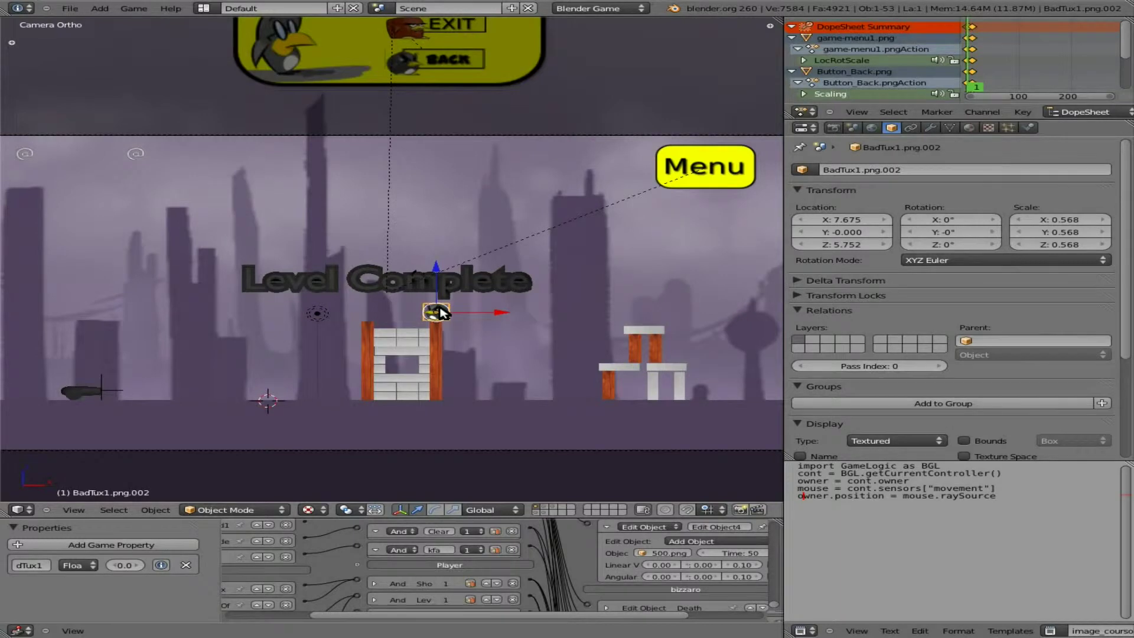
Examine the Player's Property actuator that assigns score+500 in the enlarged logic editor
right_click(124, 397)
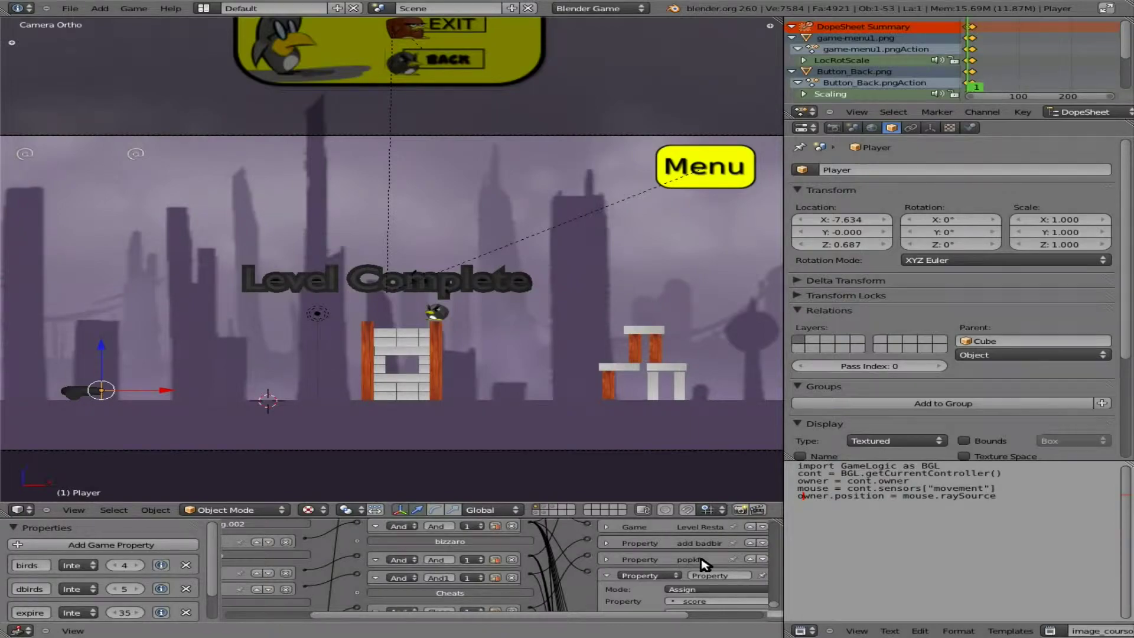
key(ctrl+Up)
middle_drag(909, 402, 742, 384)
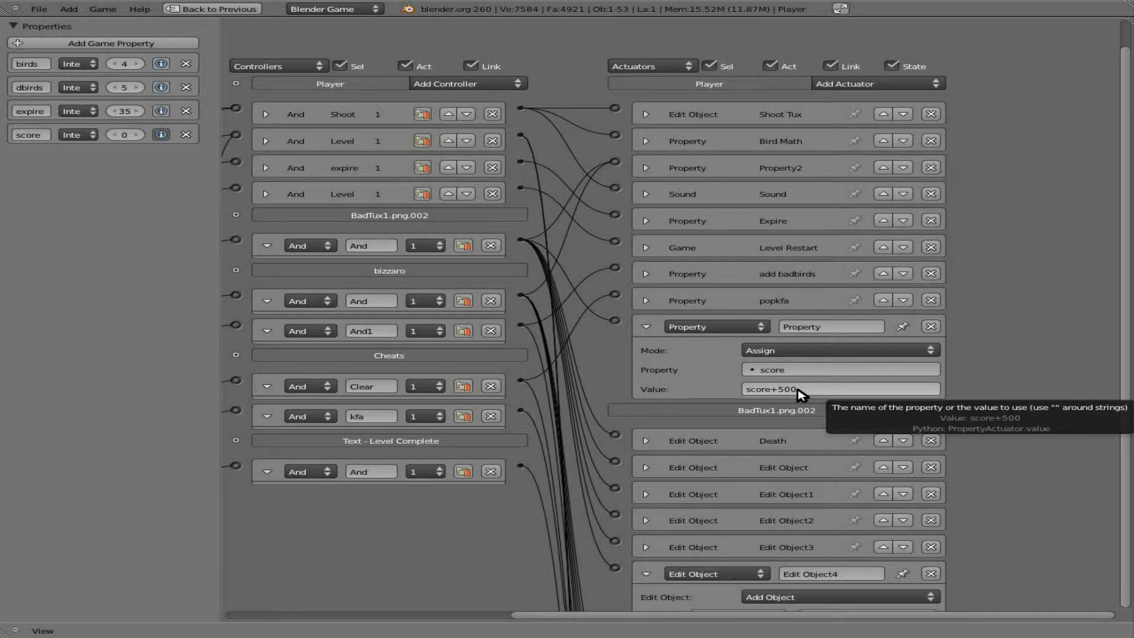
key(ctrl+Up)
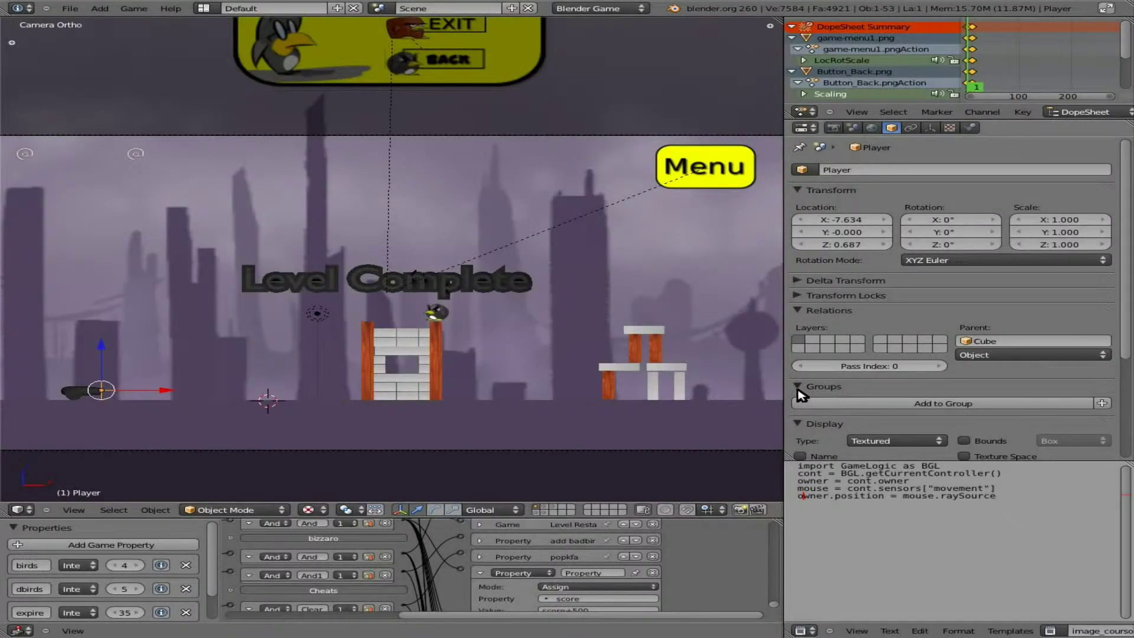
Select the remaining bad penguin together with Score Text.001 and maximize the logic editor
right_click(437, 312)
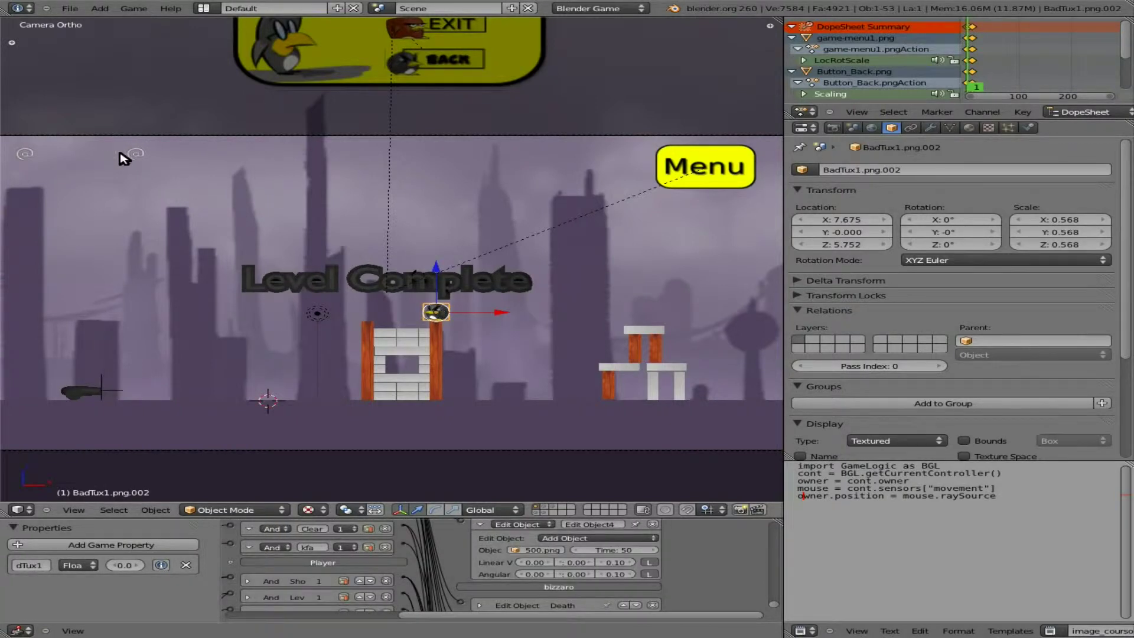
right_click(138, 155)
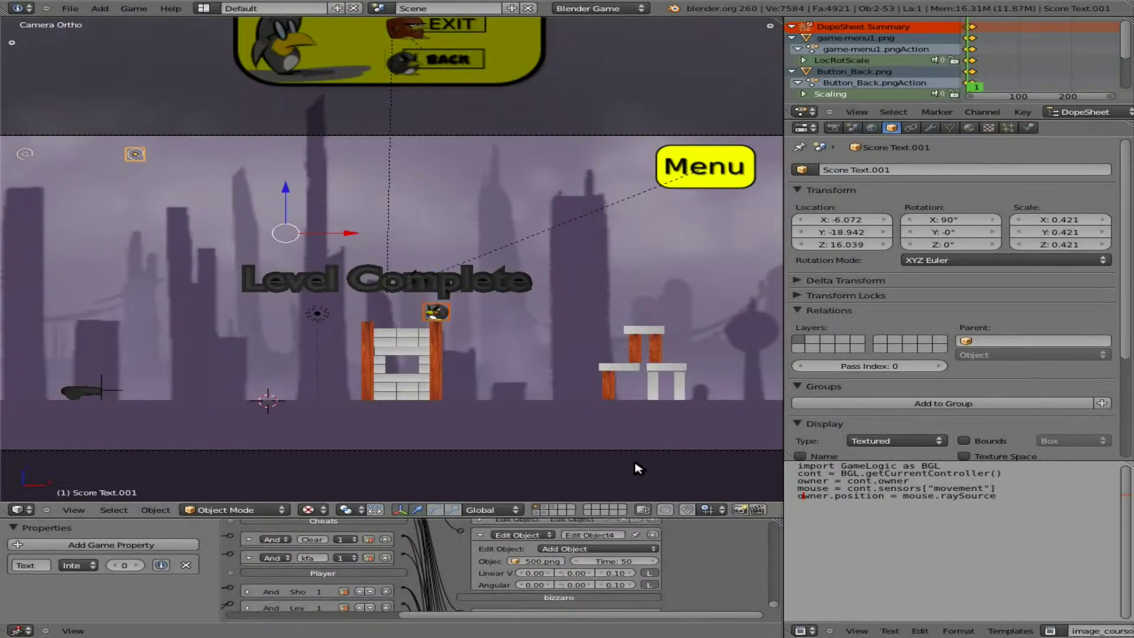
key(ctrl+Up)
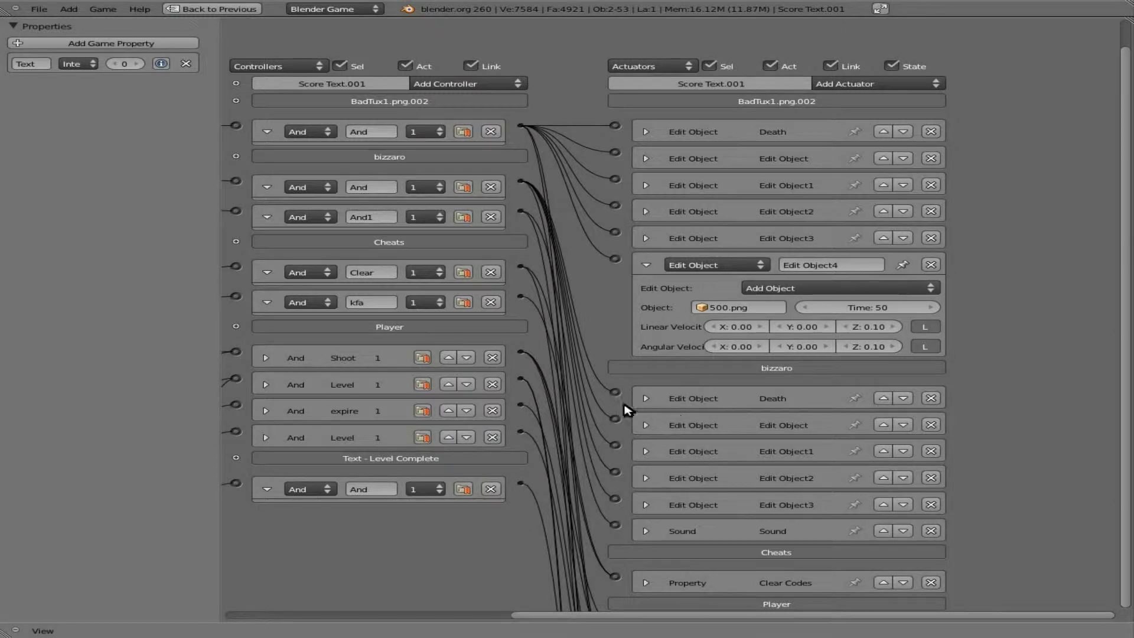
Examine the penguin's collision sensor, its controller and linked actuators, and the Player's score assignment
middle_drag(288, 222, 821, 236)
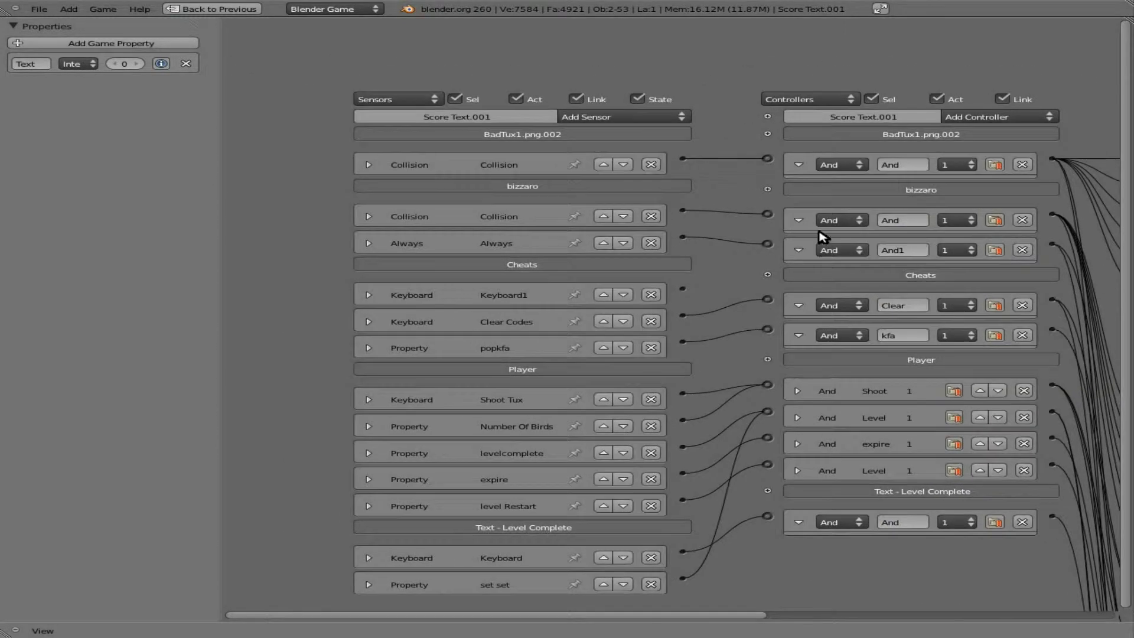
middle_drag(500, 360, 495, 347)
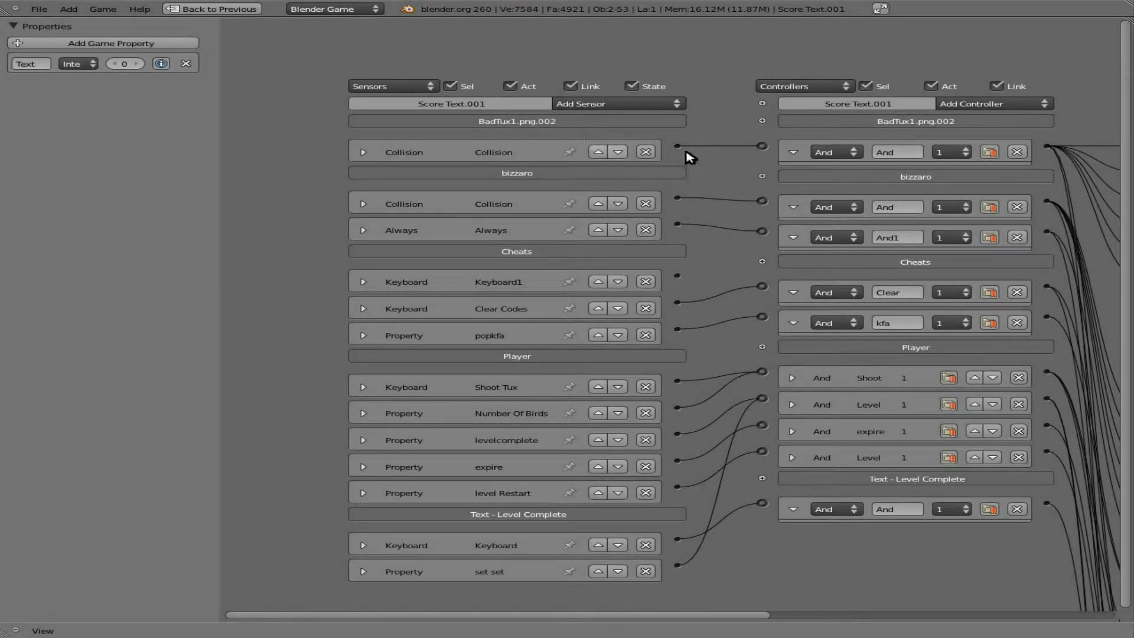
middle_drag(980, 152, 343, 178)
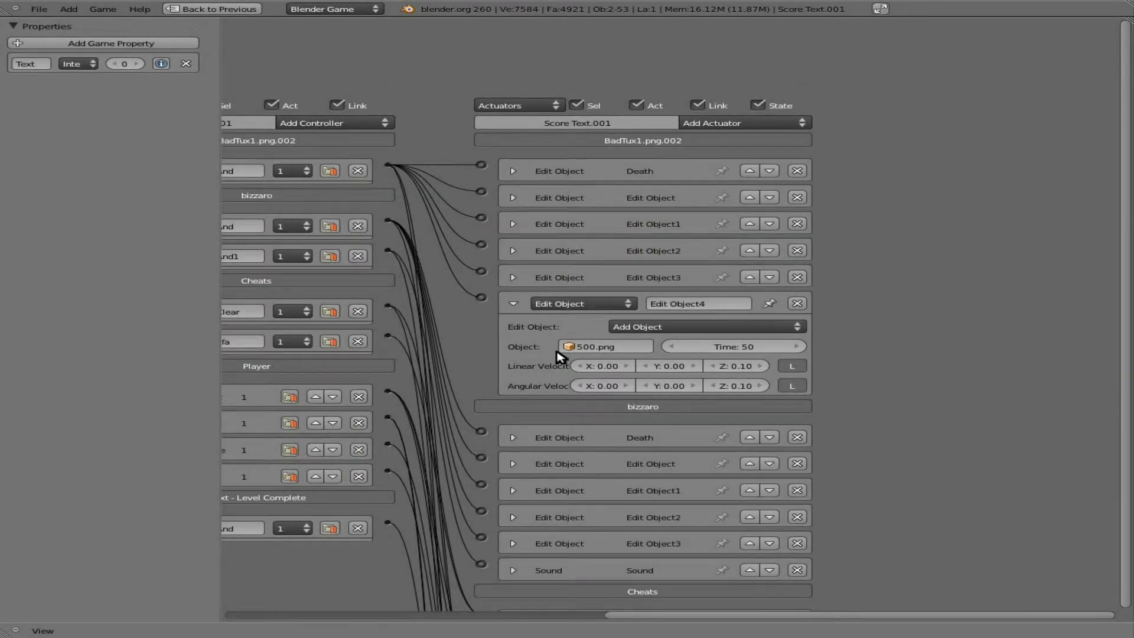
middle_drag(478, 429, 463, 88)
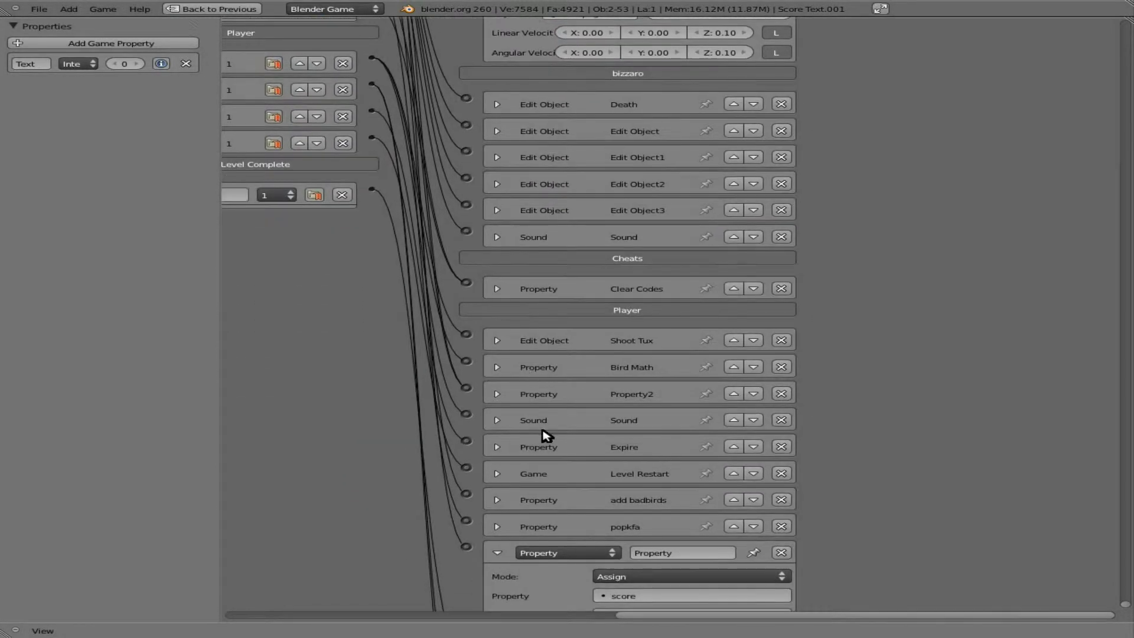
middle_drag(549, 502, 519, 332)
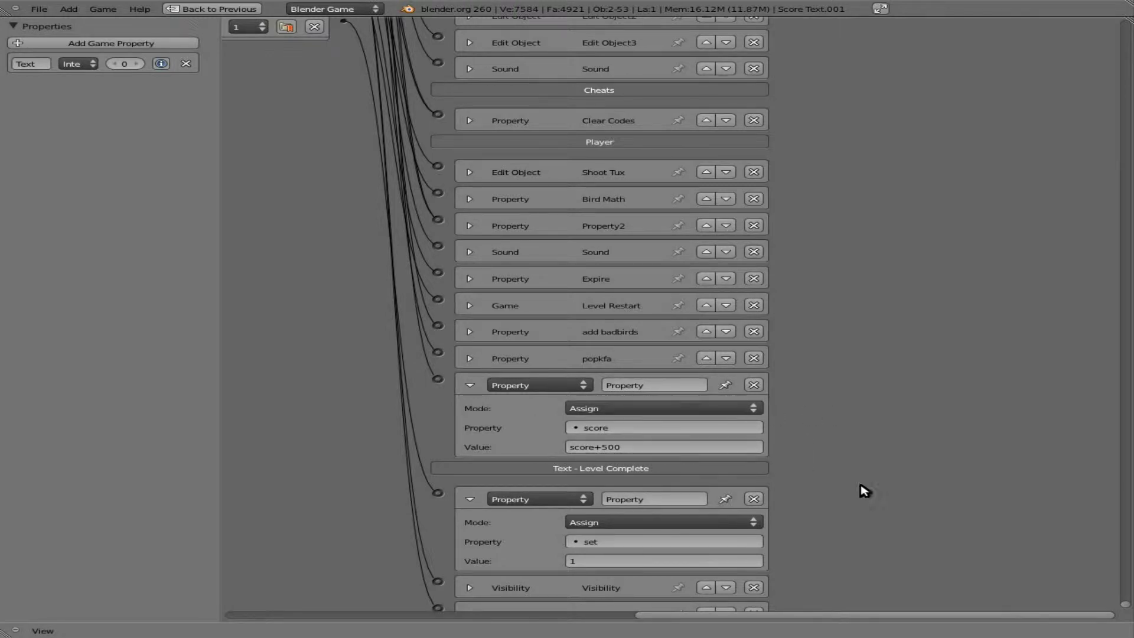
scroll(860, 438, down, 8)
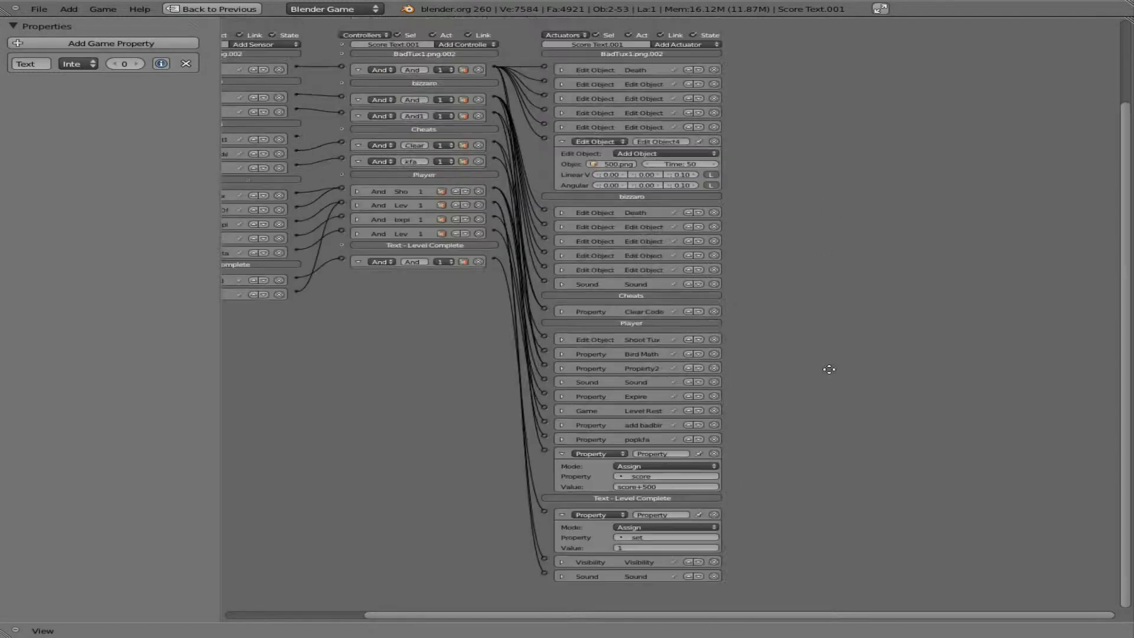
scroll(674, 218, up, 3)
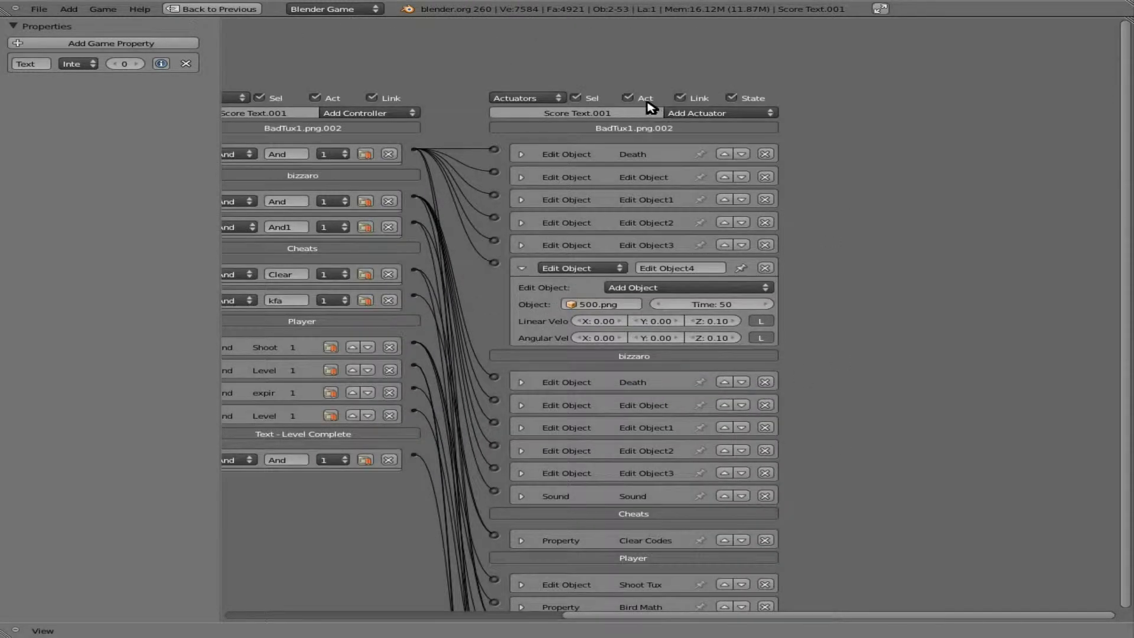
Add a Property actuator to Score Text.001 that assigns the value Text+500 to the Text property
click(704, 117)
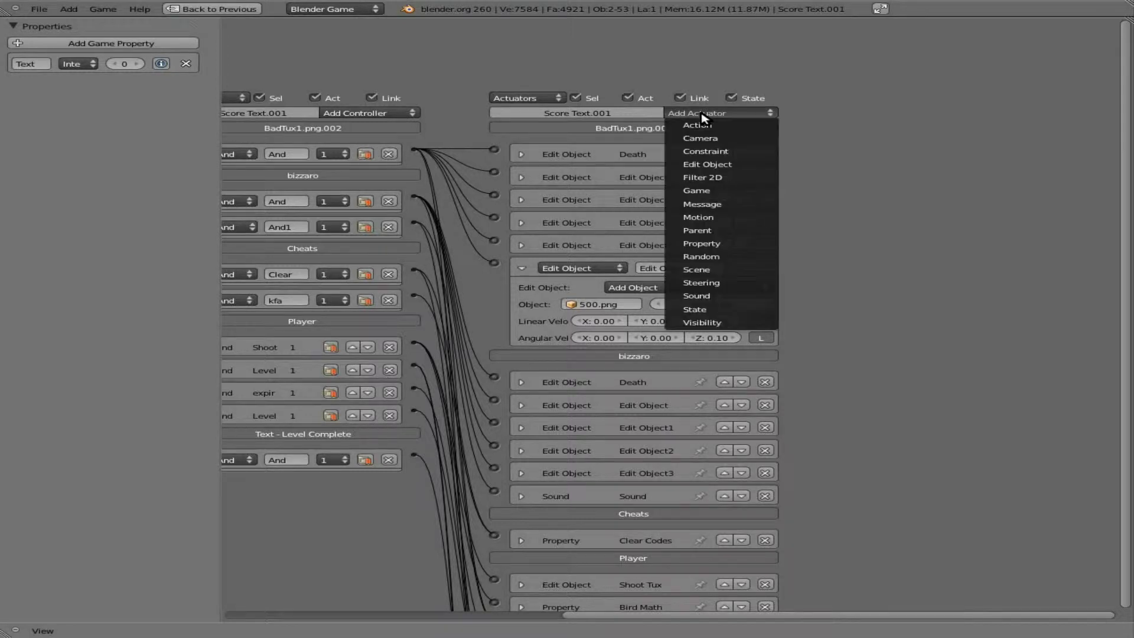
click(712, 243)
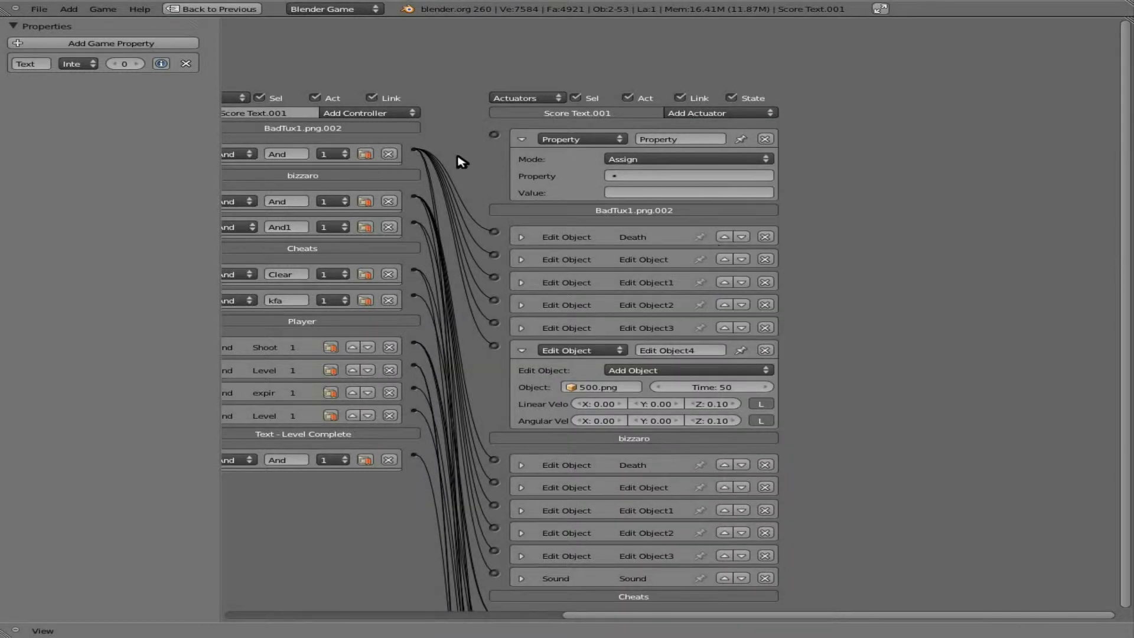
click(637, 176)
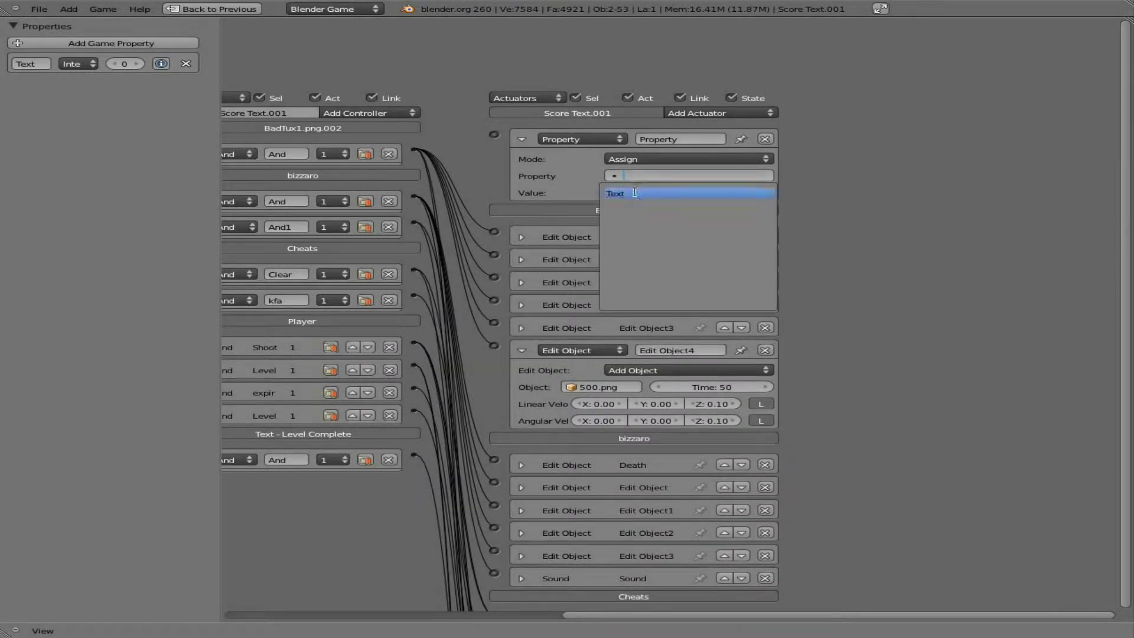
click(635, 192)
click(634, 192)
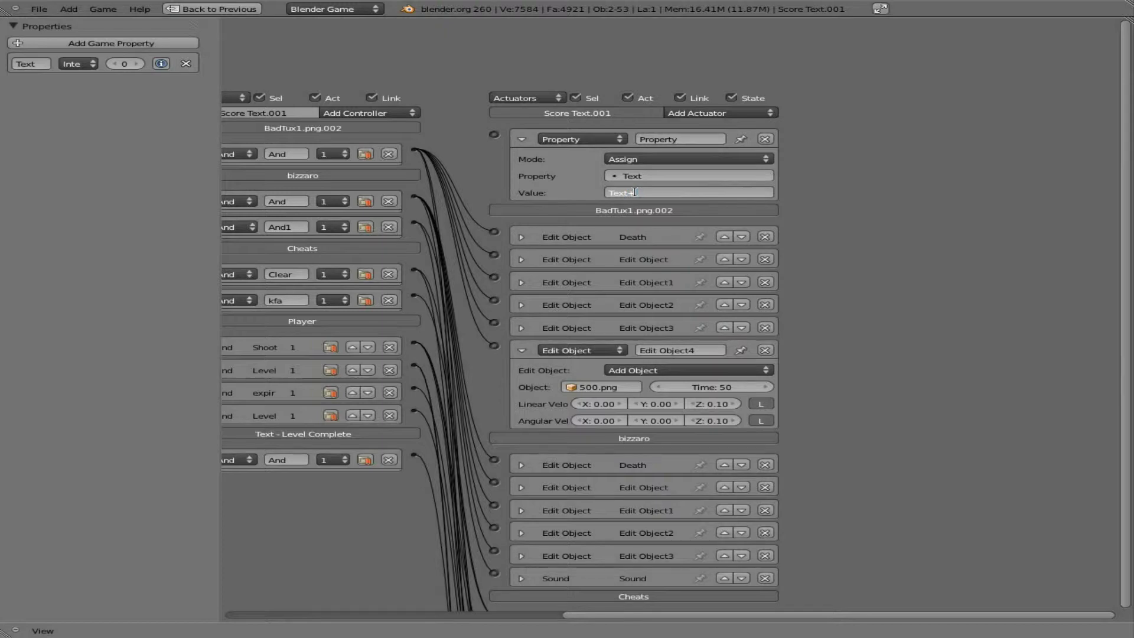
click(841, 224)
Link the BadTux1.png.002 collision's And controller to Score Text.001's new Property actuator and restore the normal layout
middle_drag(875, 363, 892, 27)
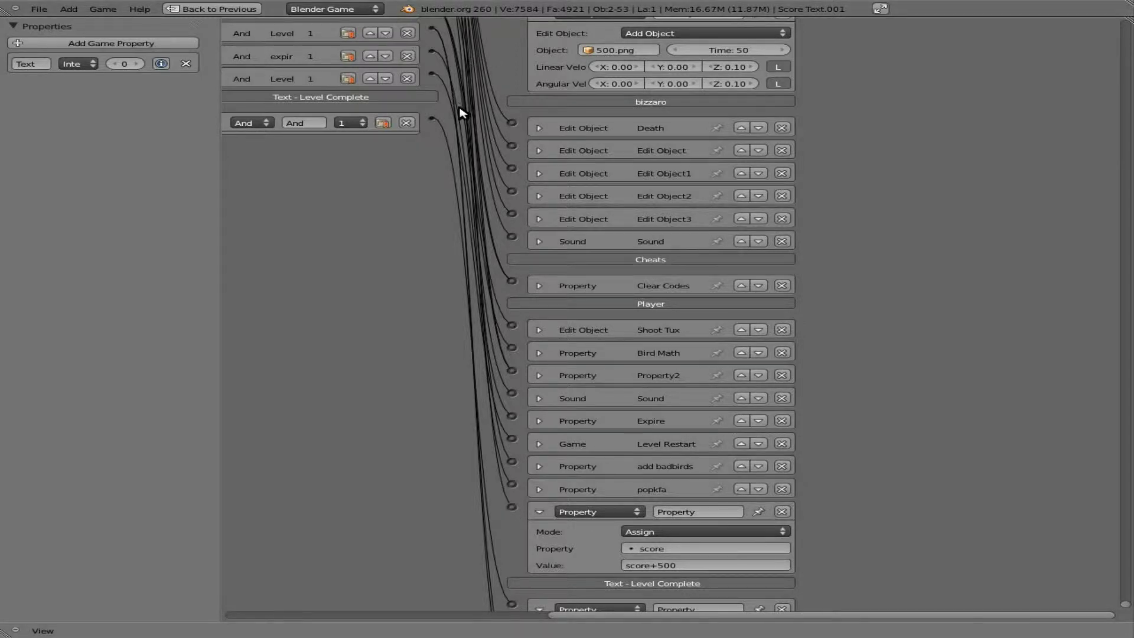
middle_drag(481, 132, 550, 473)
middle_drag(298, 351, 743, 371)
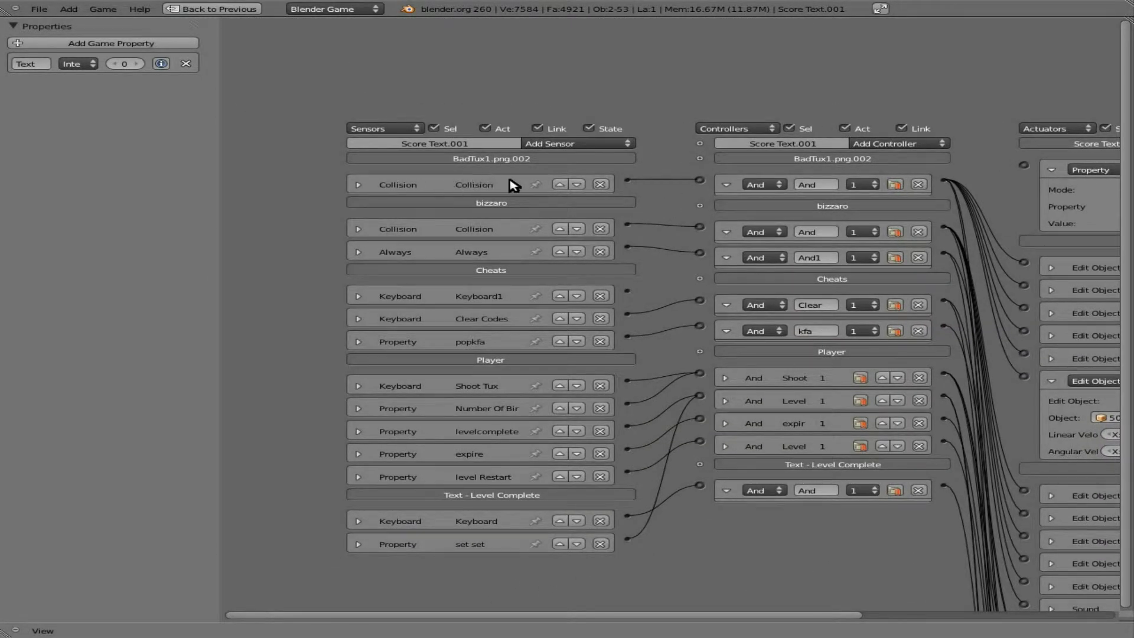
middle_drag(950, 187, 555, 201)
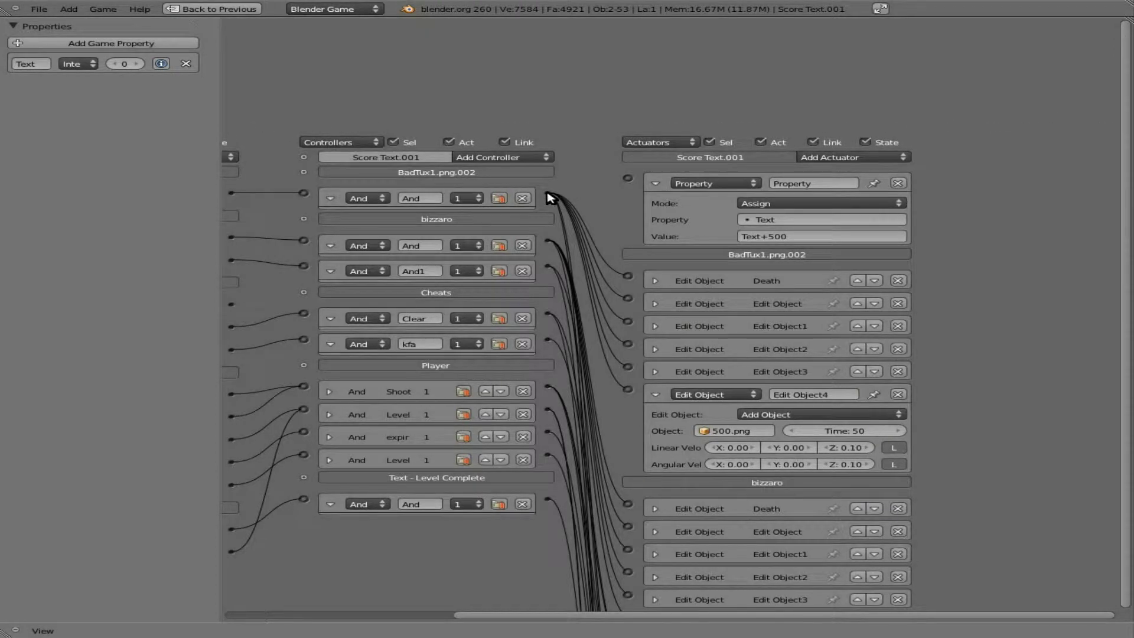
drag(549, 197, 631, 181)
key(ctrl+Up)
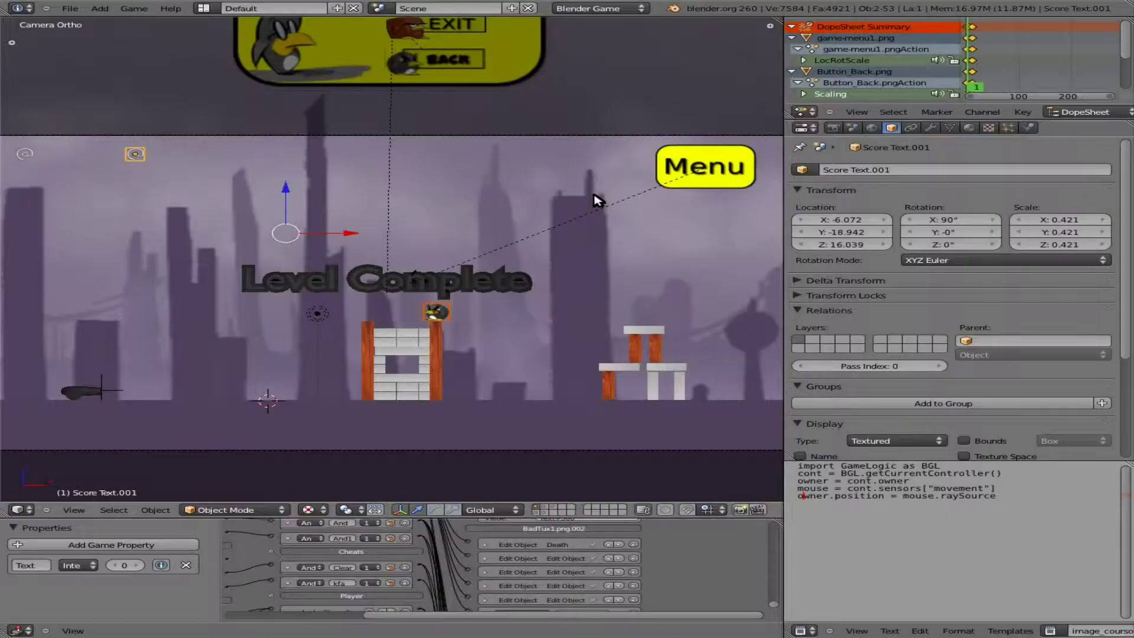
Run the game, fire at the remaining penguin to test the scoring, and exit through the in-game menu
key(p)
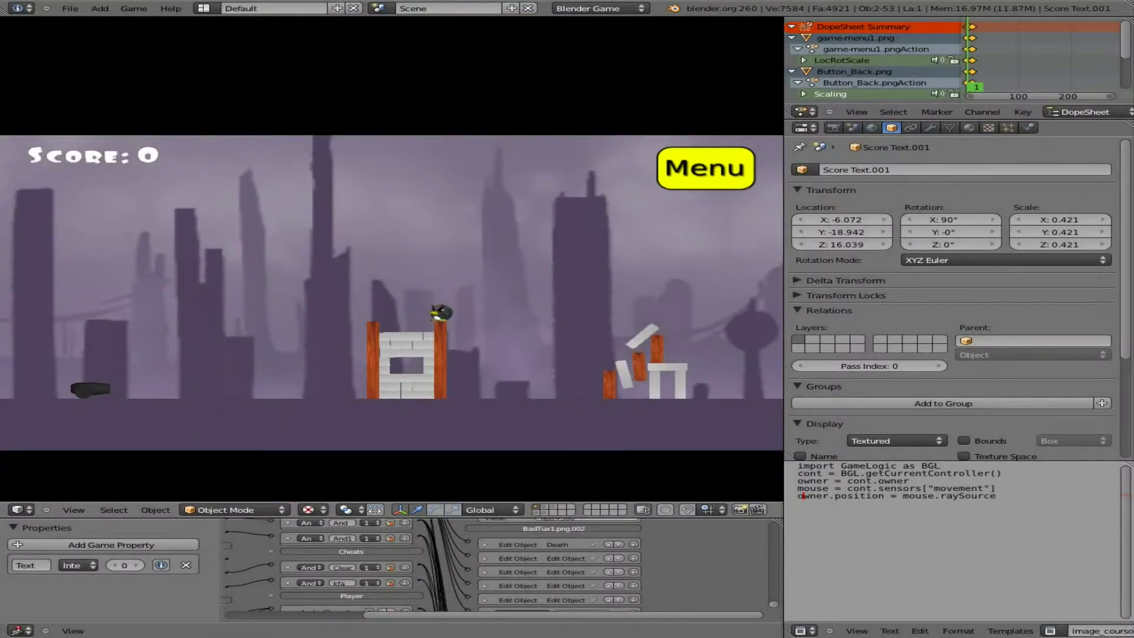
key(space)
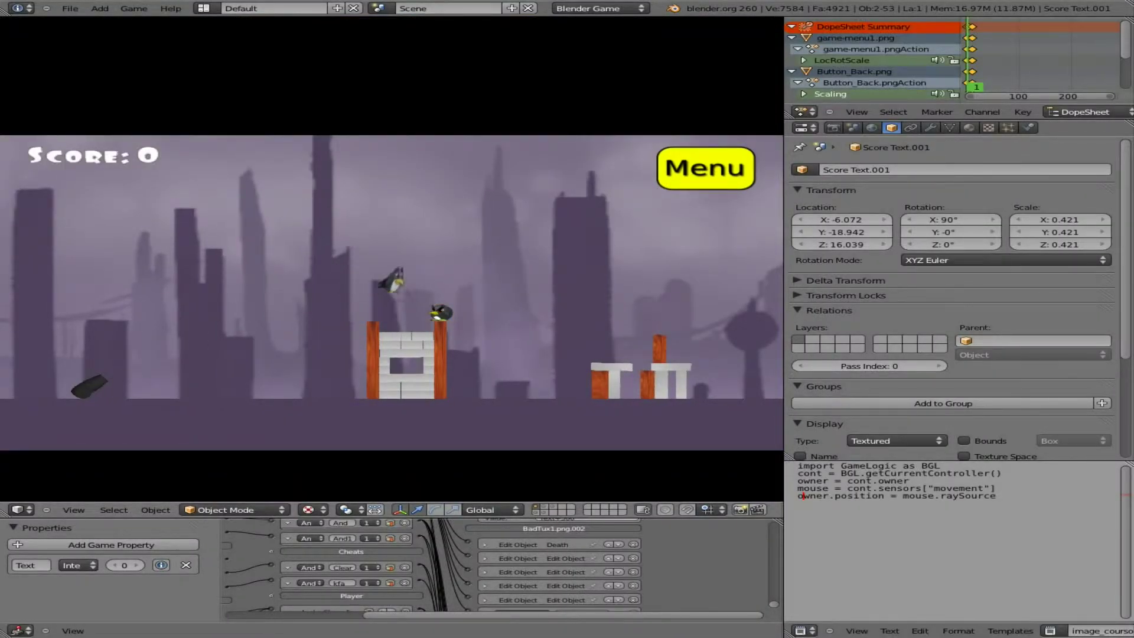
key(space)
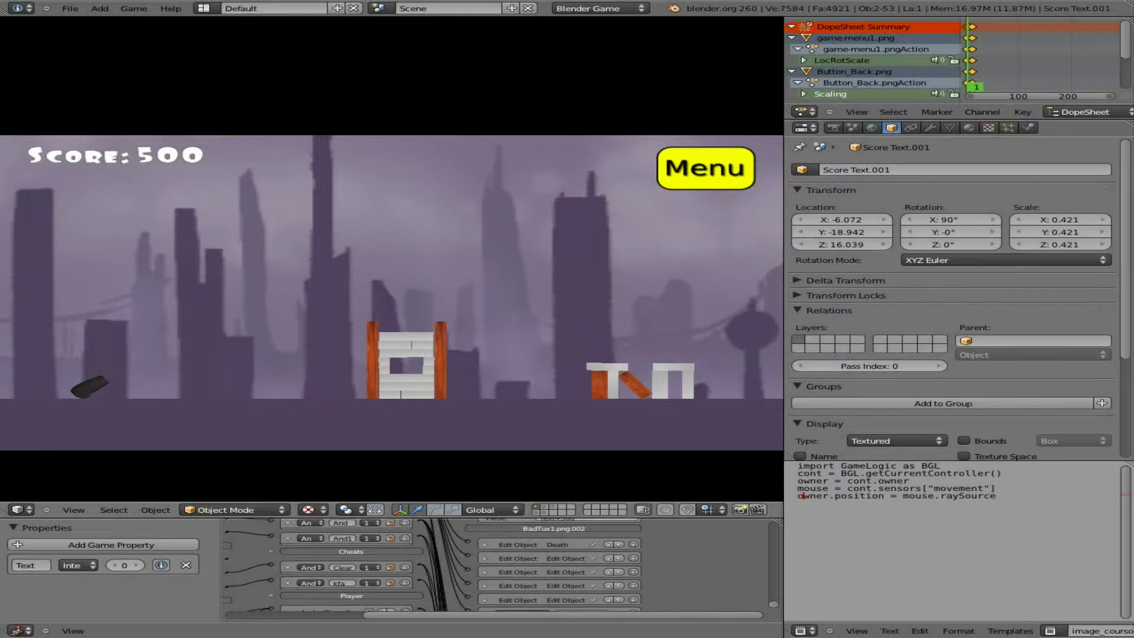
click(706, 168)
click(514, 300)
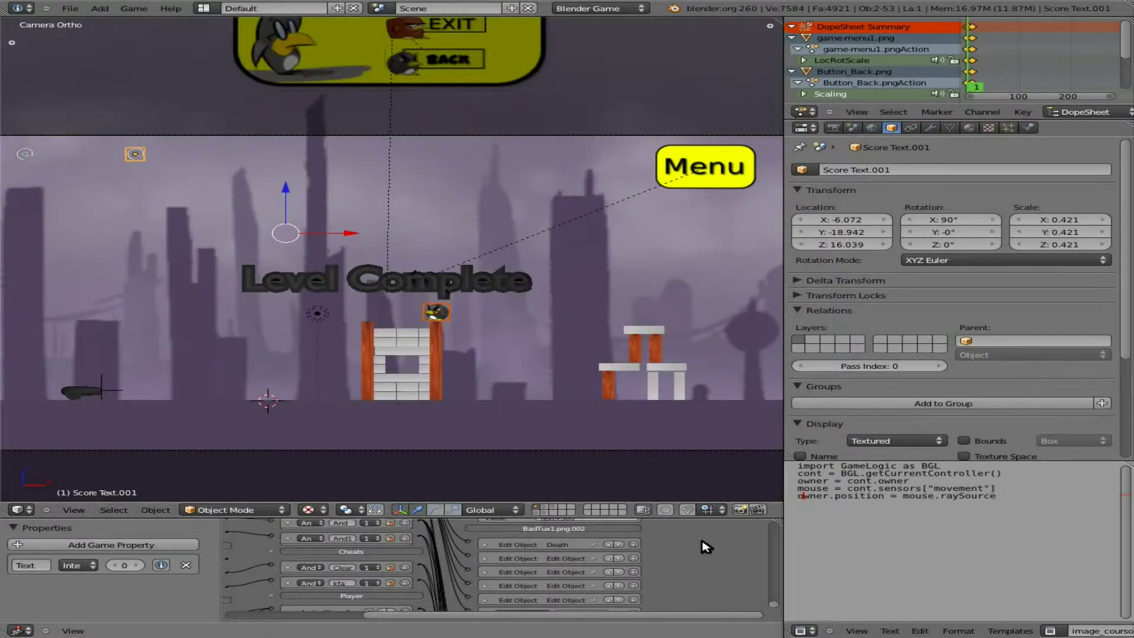
Delete the score game property from the Player object
right_click(116, 393)
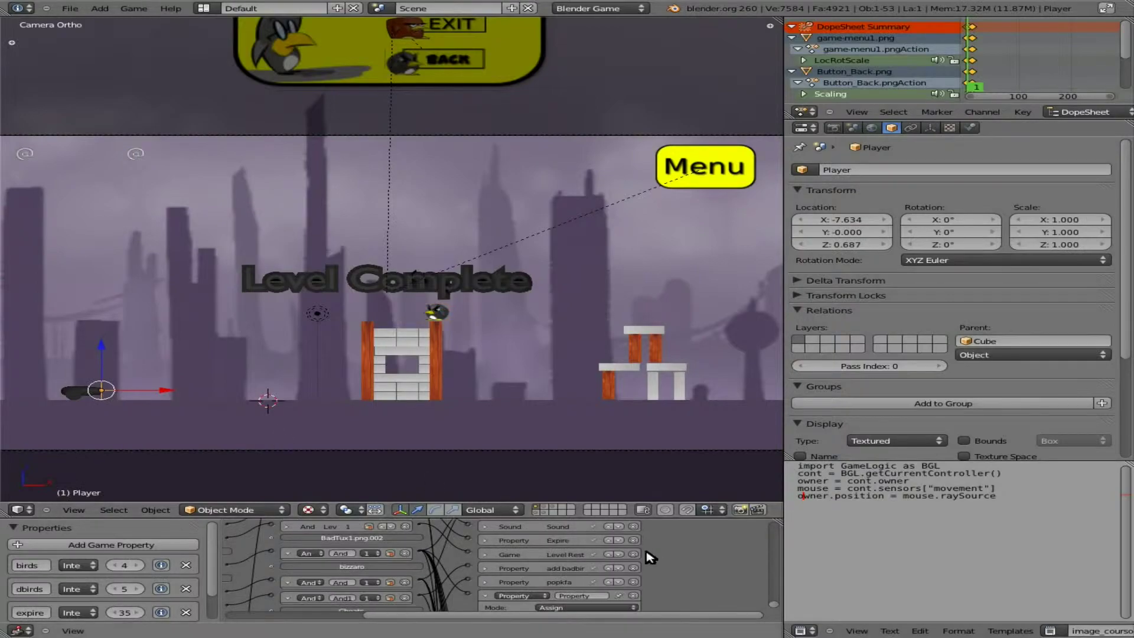
key(ctrl+Up)
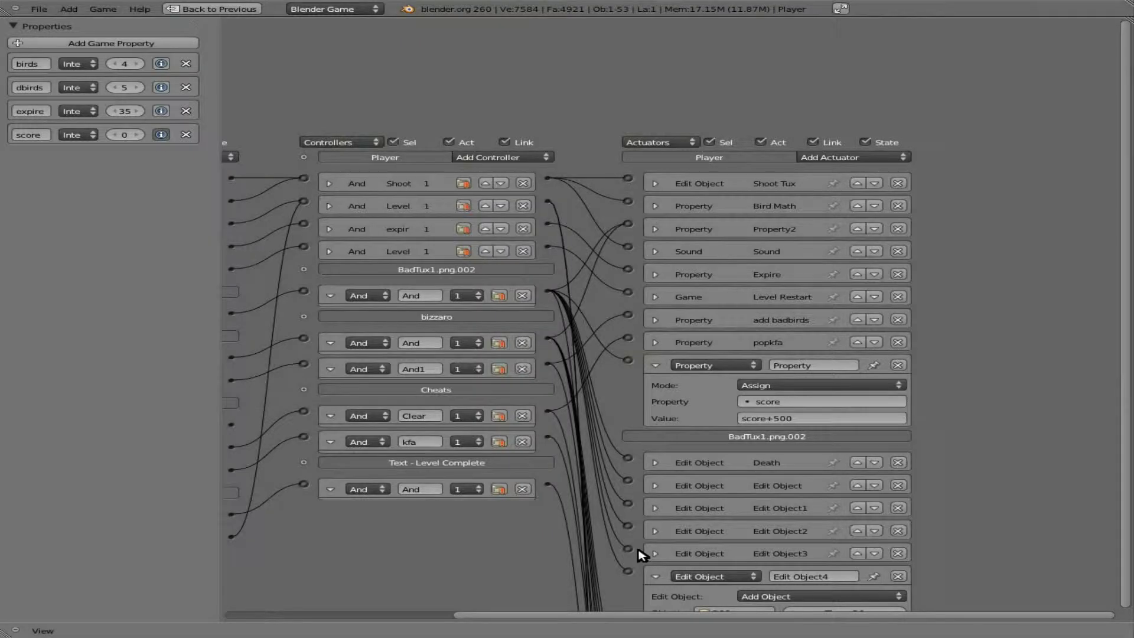
click(186, 136)
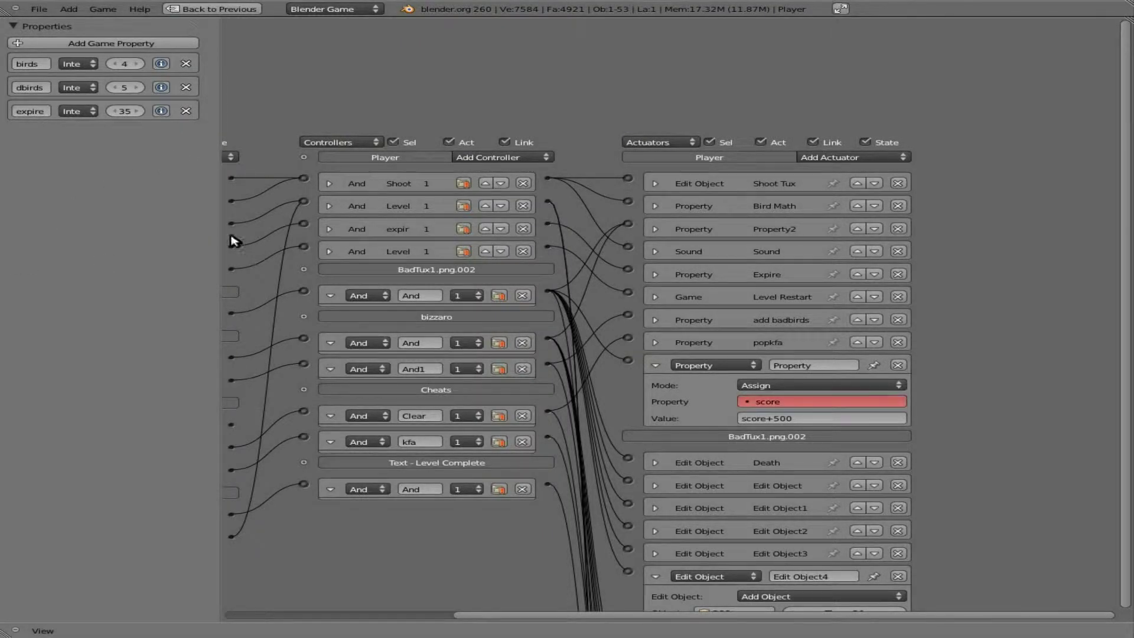
Delete the Player's Property actuator that assigns score+500 and restore the normal screen layout
click(899, 365)
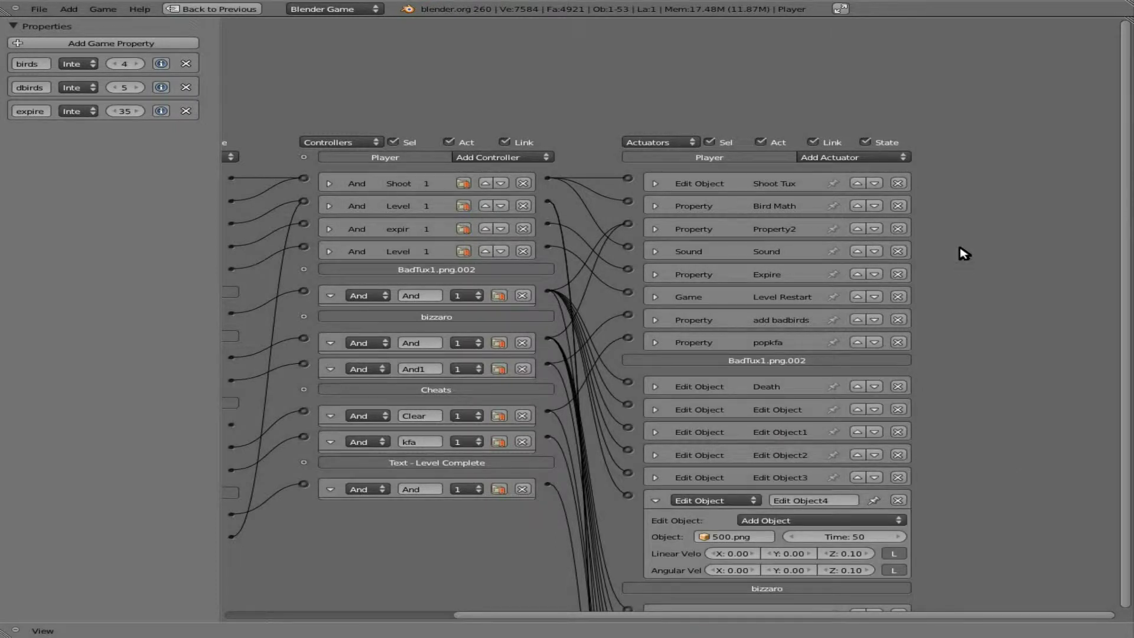
key(ctrl+Up)
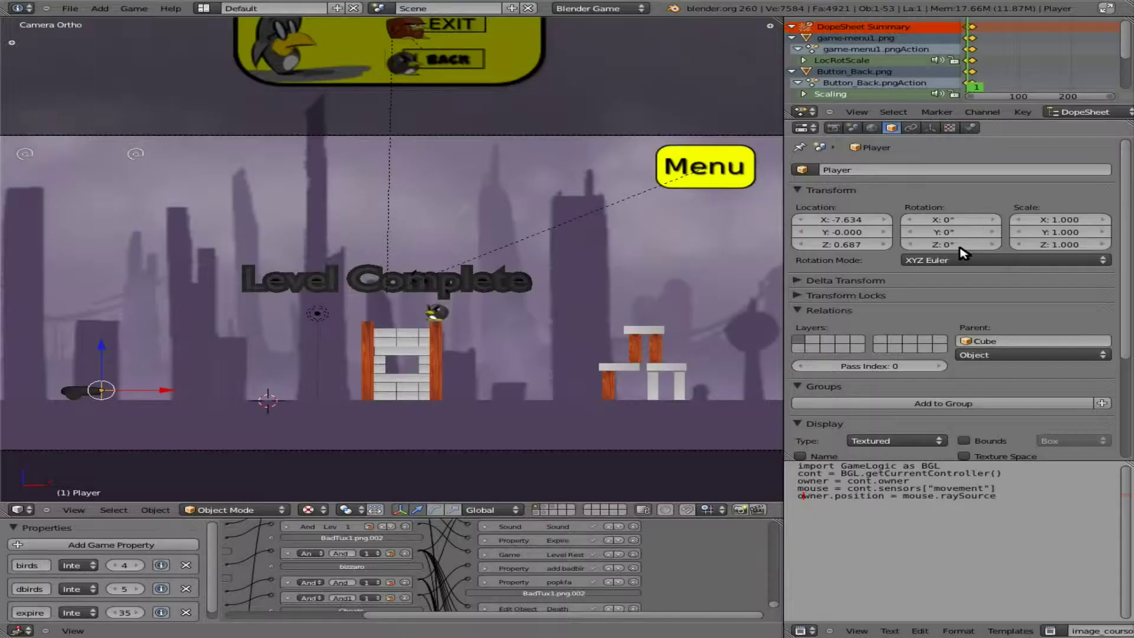
Duplicate the bad penguin four times, onto the tower's other post, the far structure's top, the wall opening and the wall's top
right_click(436, 312)
key(shift+d)
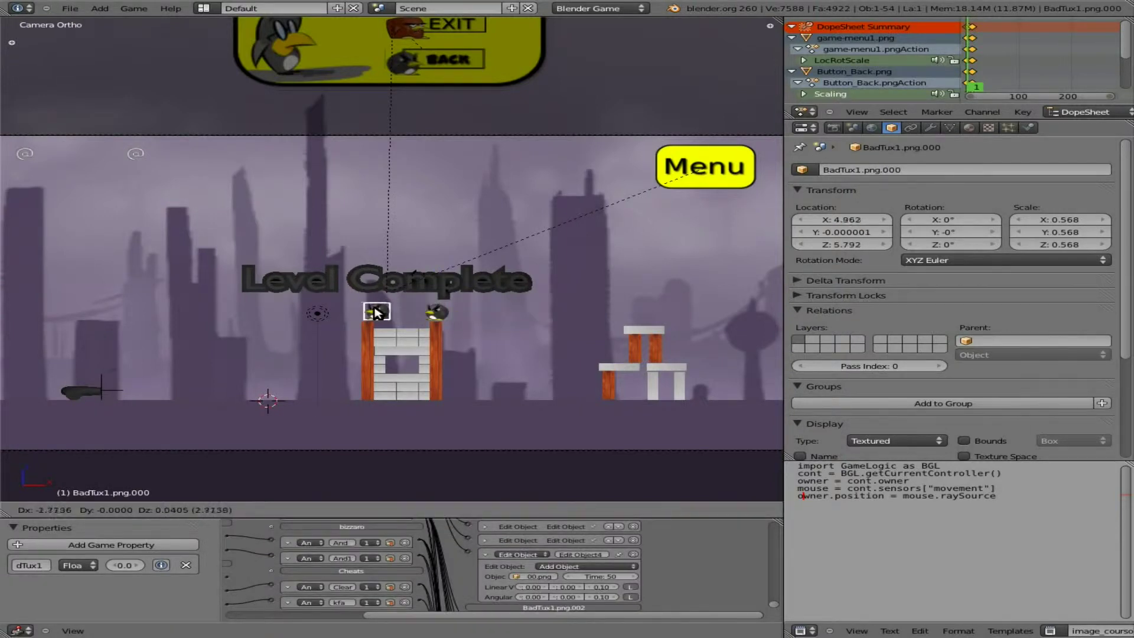
click(367, 312)
key(shift+d)
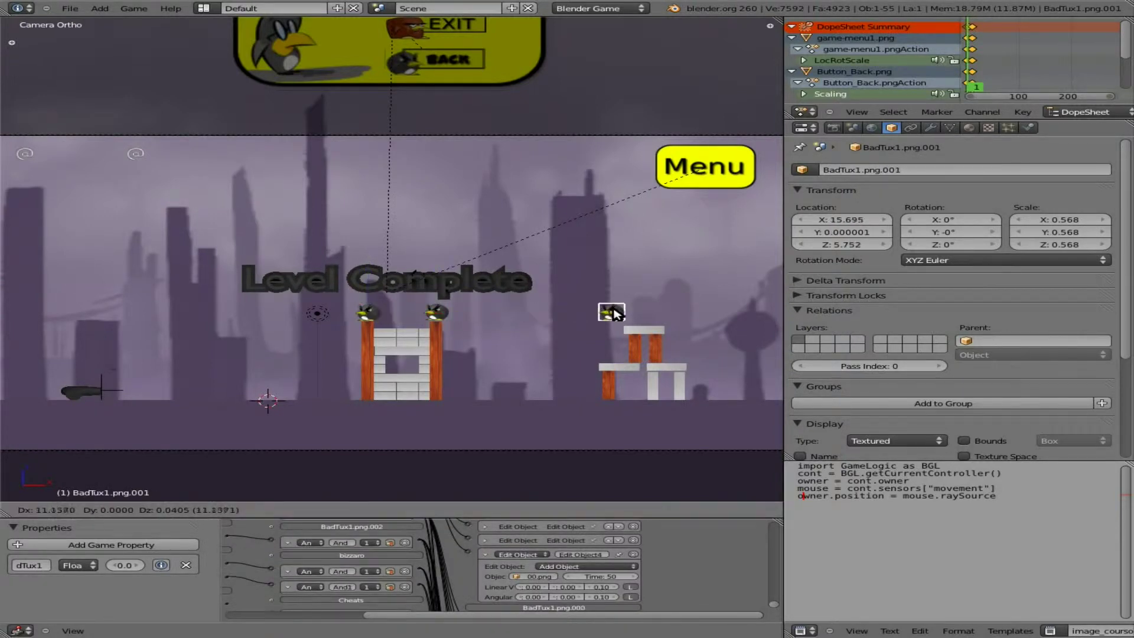
click(644, 319)
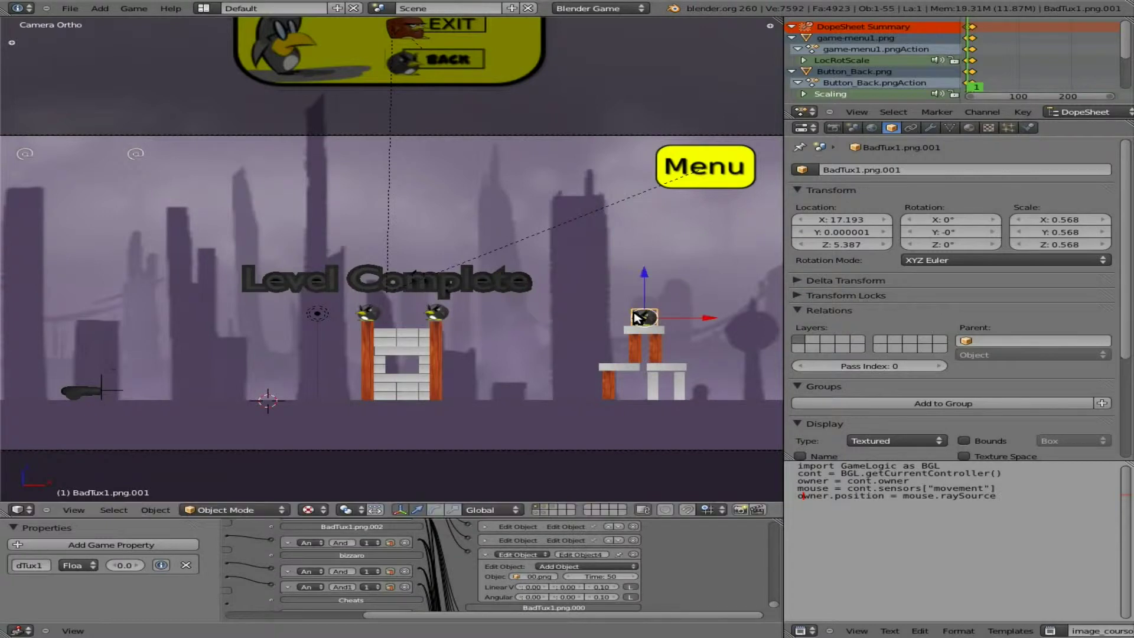
key(shift+d)
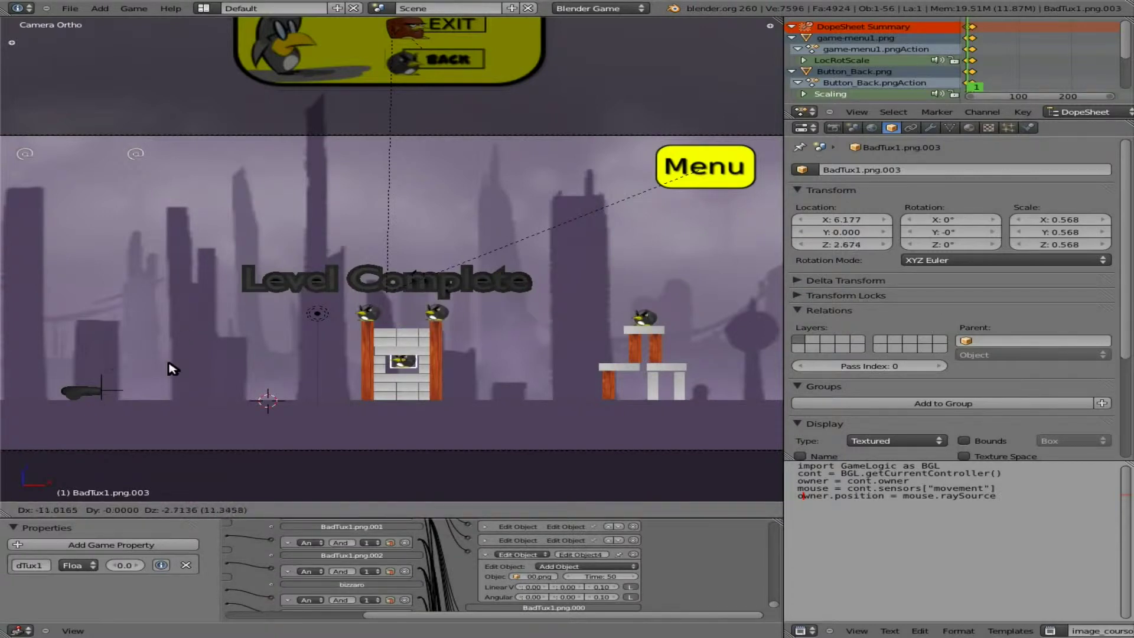
click(172, 362)
key(shift+d)
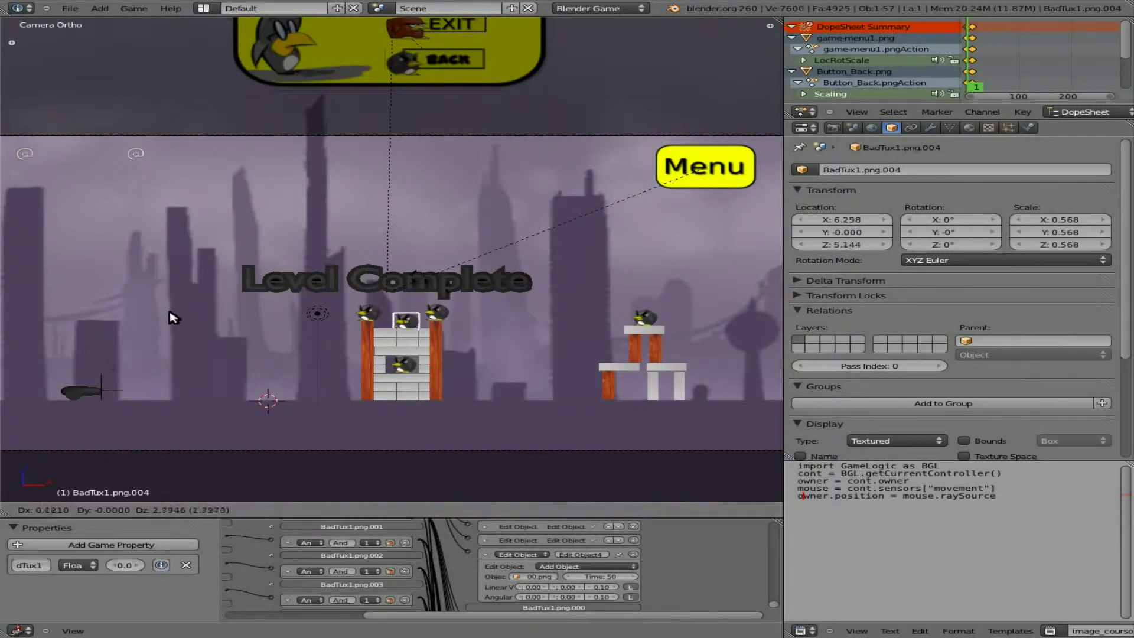
click(171, 318)
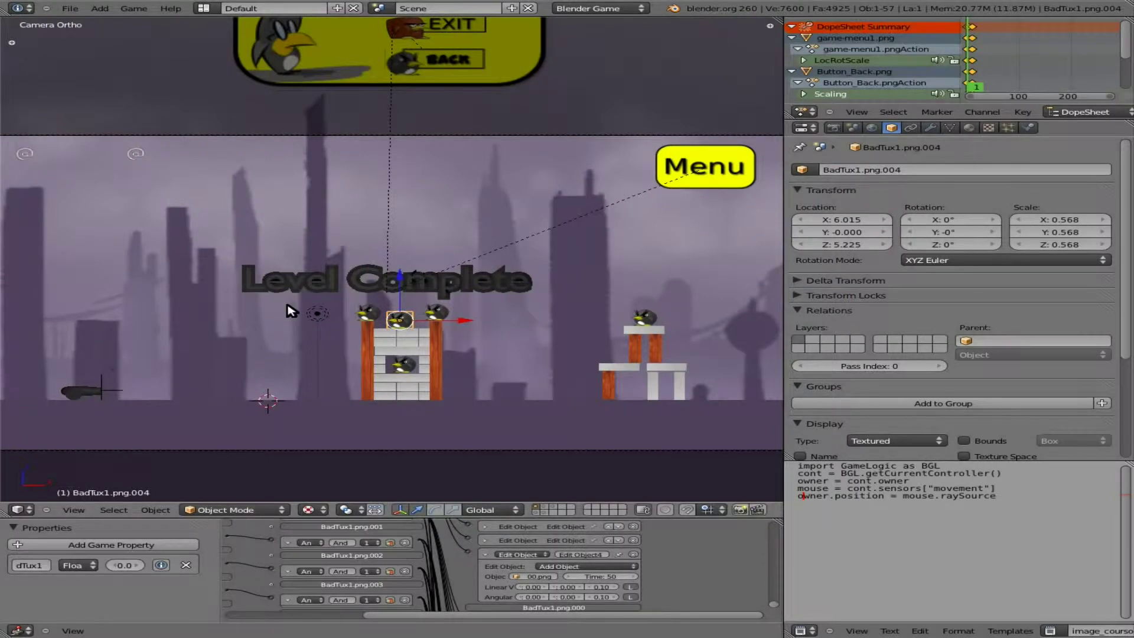
Run the game, fire several shots at the penguins to test the scoring, restart the level, and quit
key(p)
key(space)
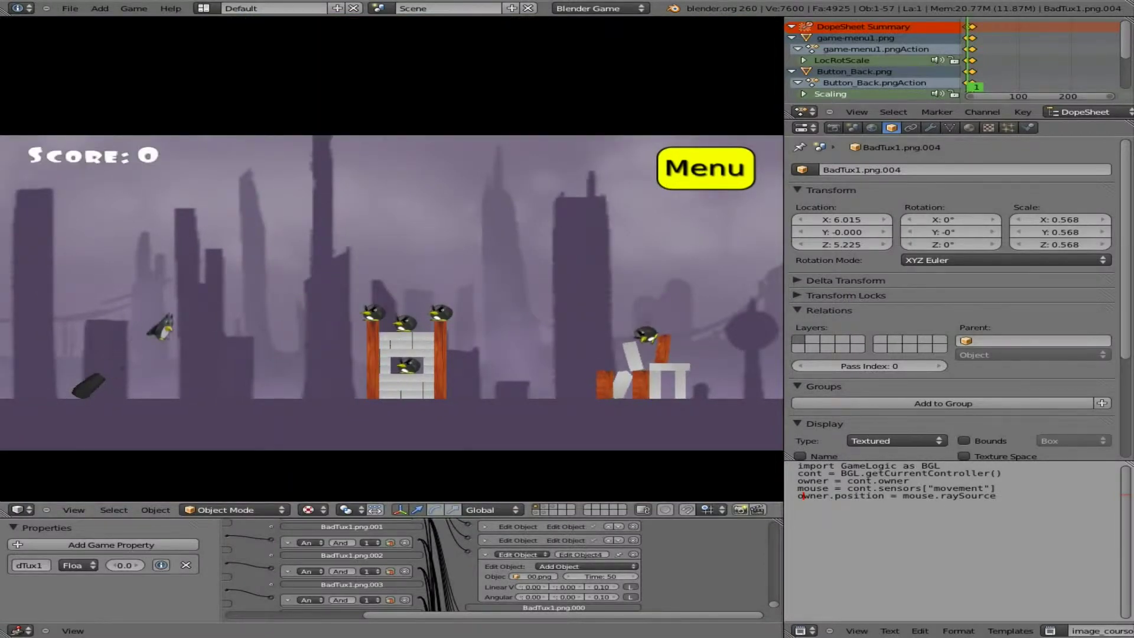
key(space)
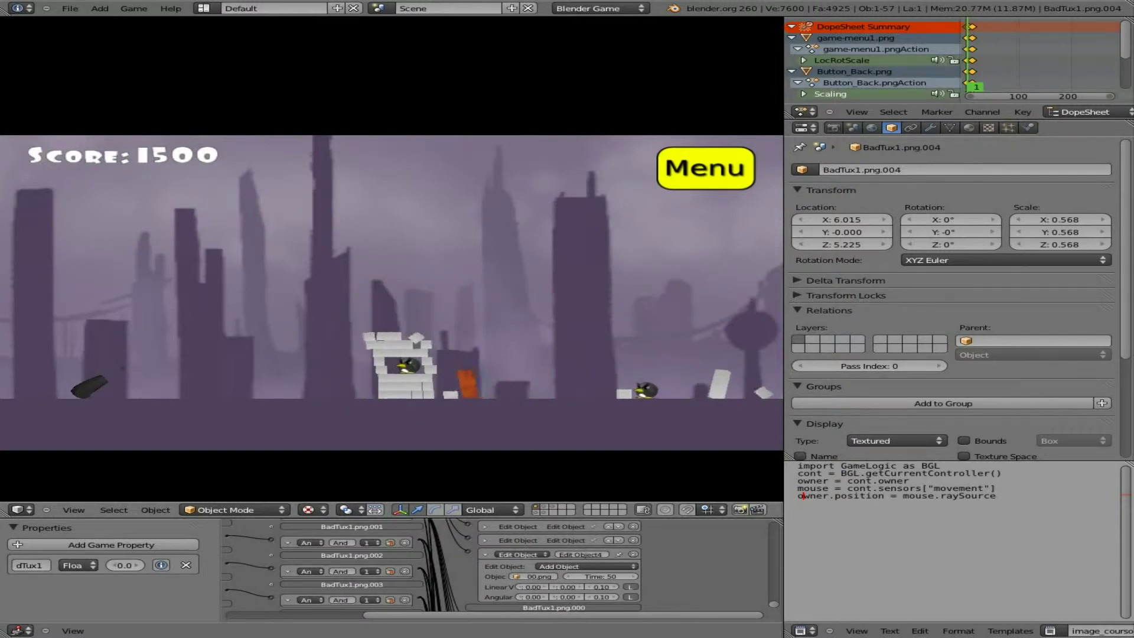
key(space)
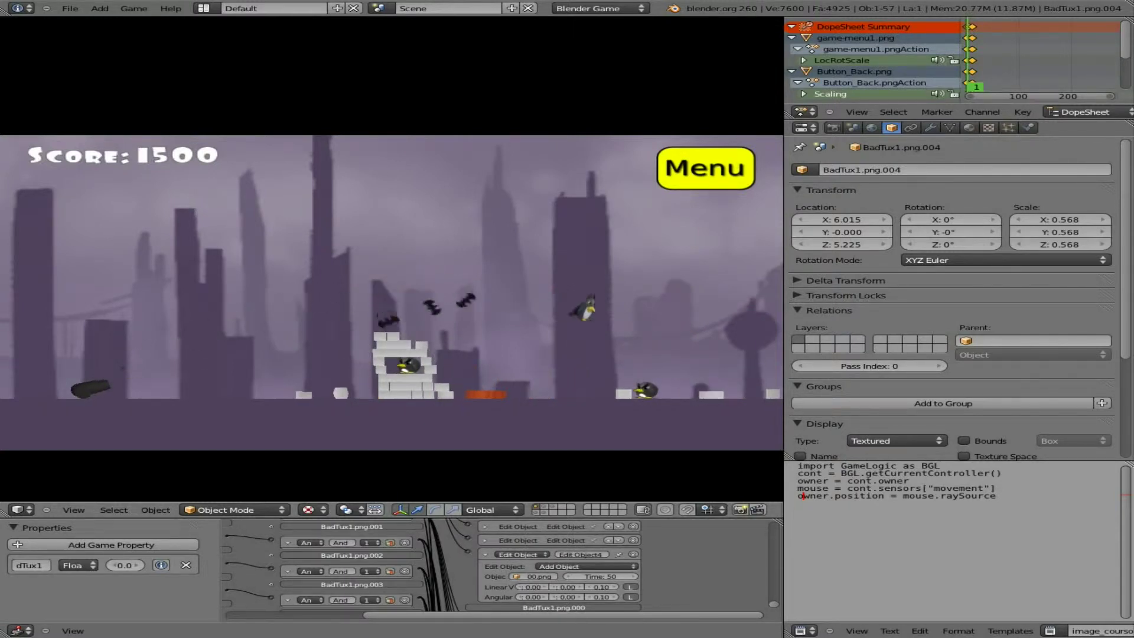
key(space)
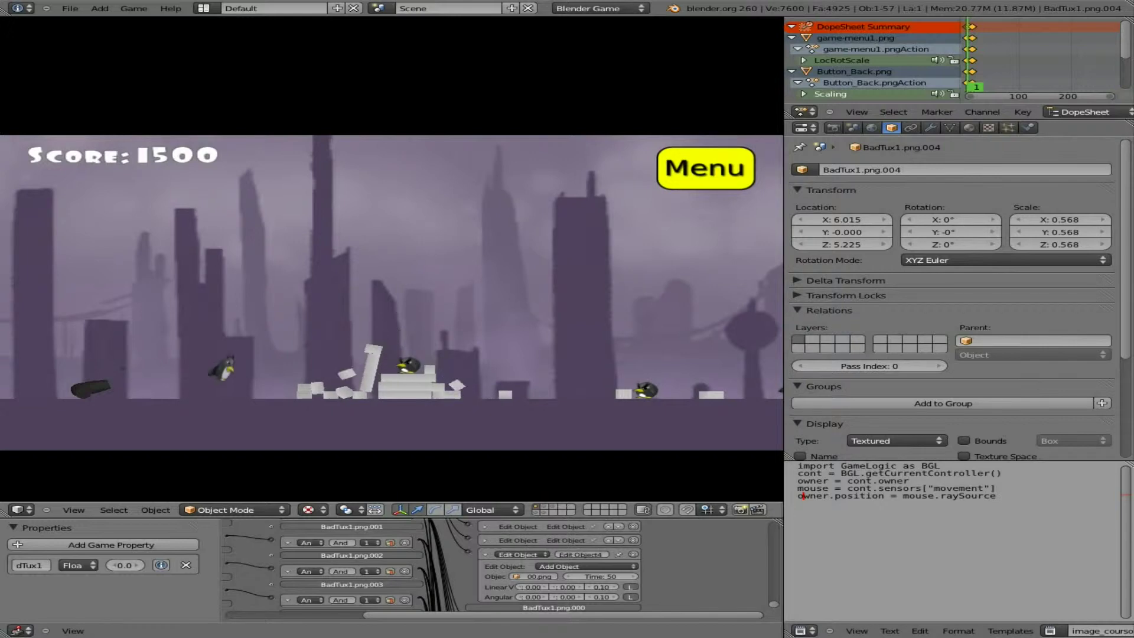
key(Up)
key(space)
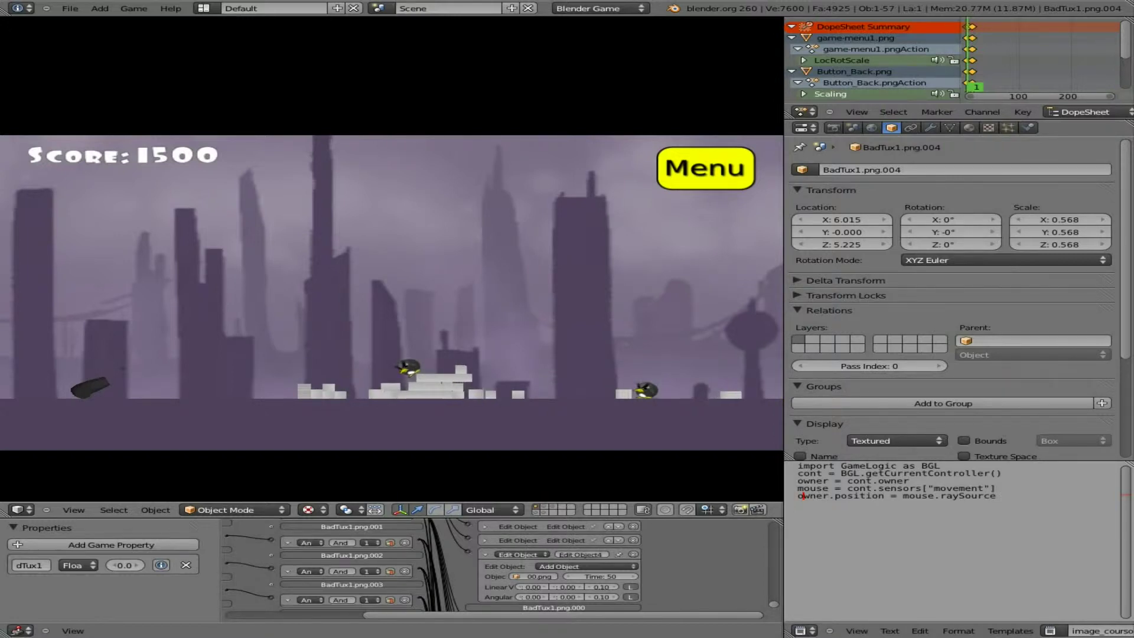
key(r)
key(m)
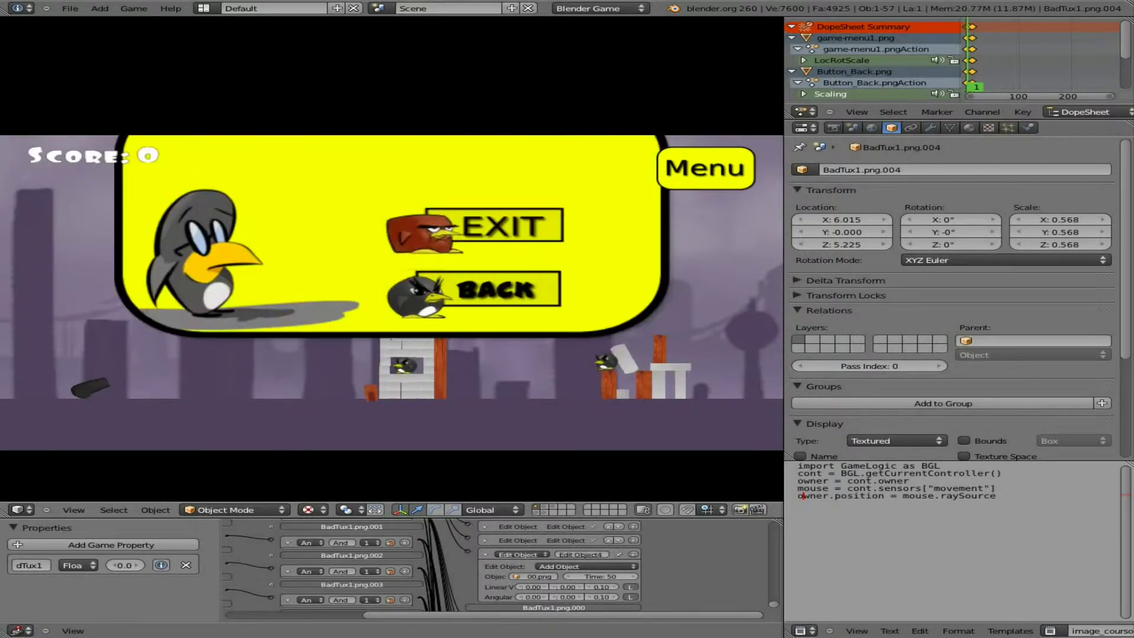
key(Escape)
Run the game again, fire at the penguins on the tower to check the score, and stop the game
key(p)
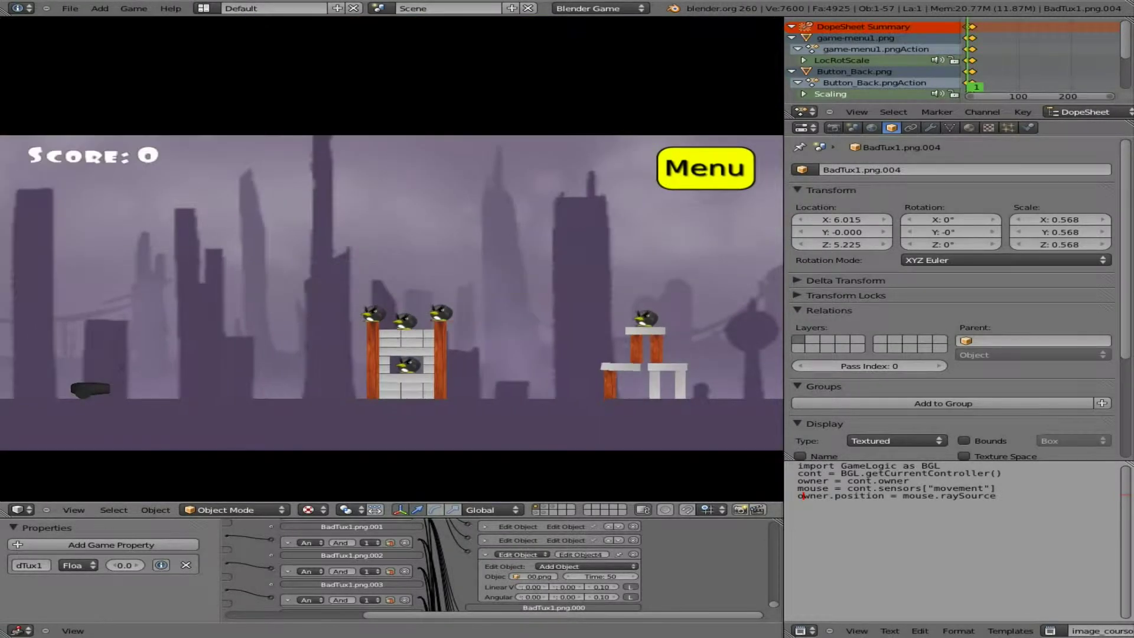
key(space)
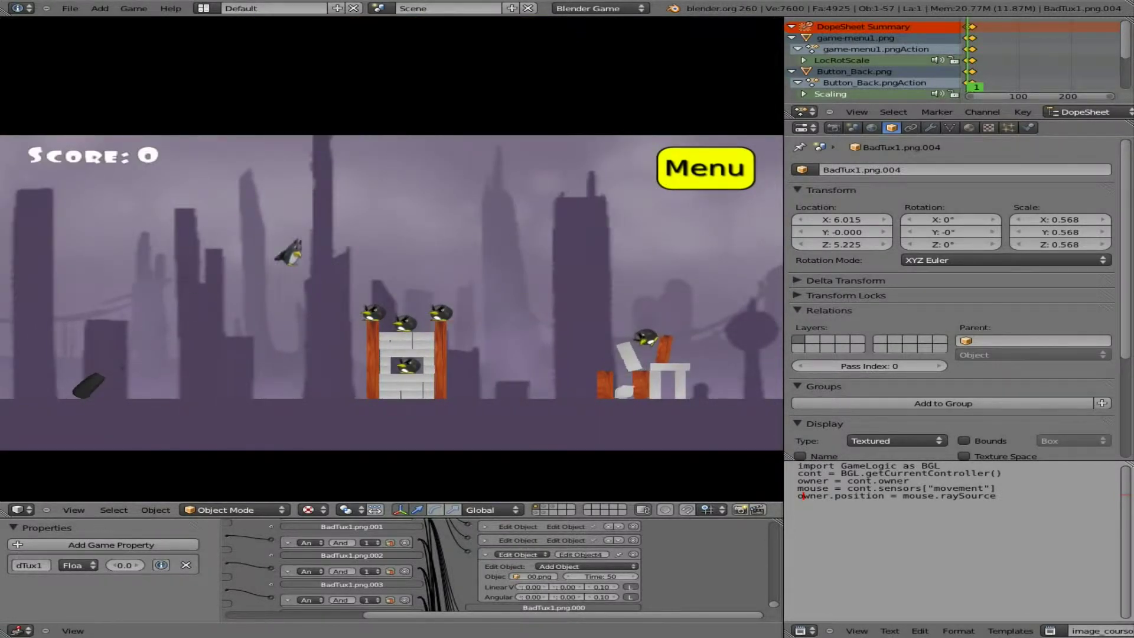
key(space)
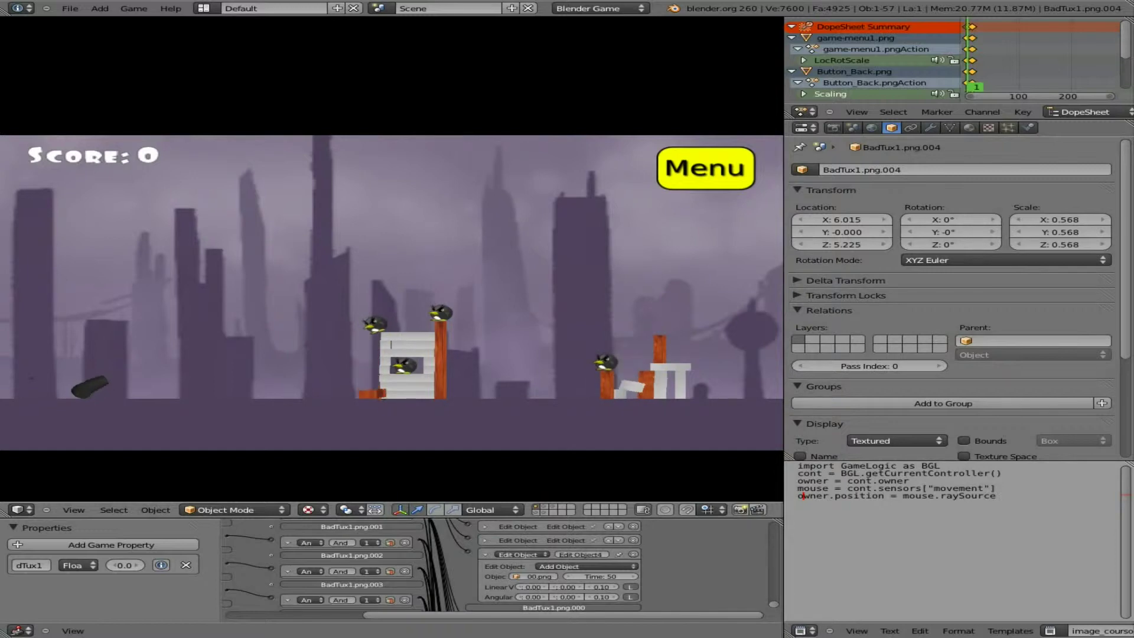
key(Escape)
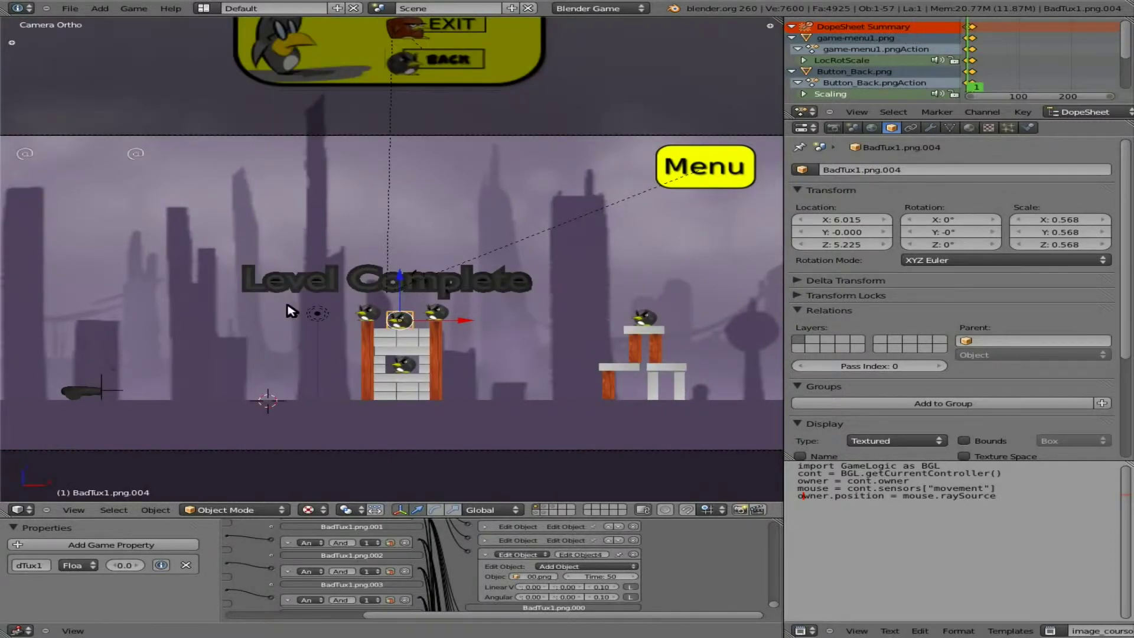
Save the game over its existing .blend file and briefly run it once more
key(ctrl+s)
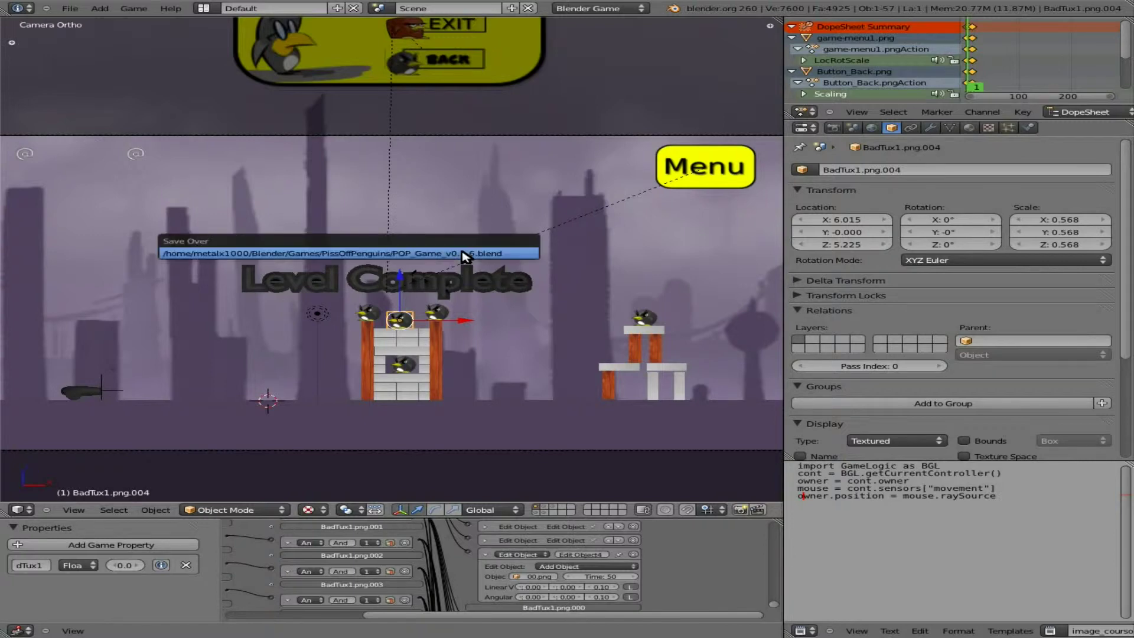
click(463, 255)
key(p)
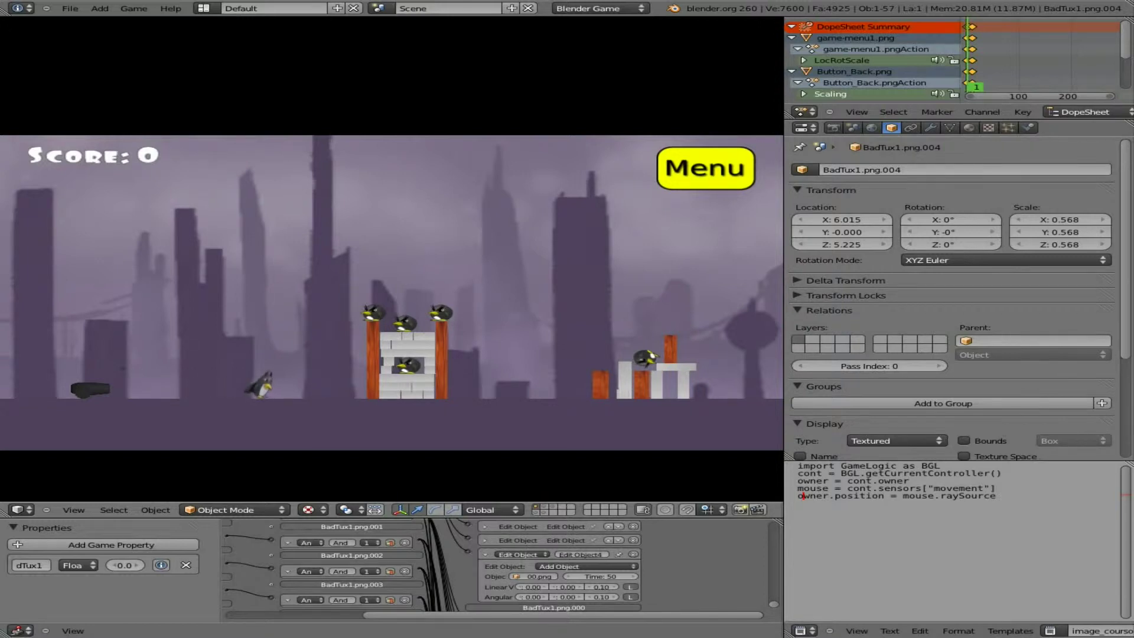
key(Escape)
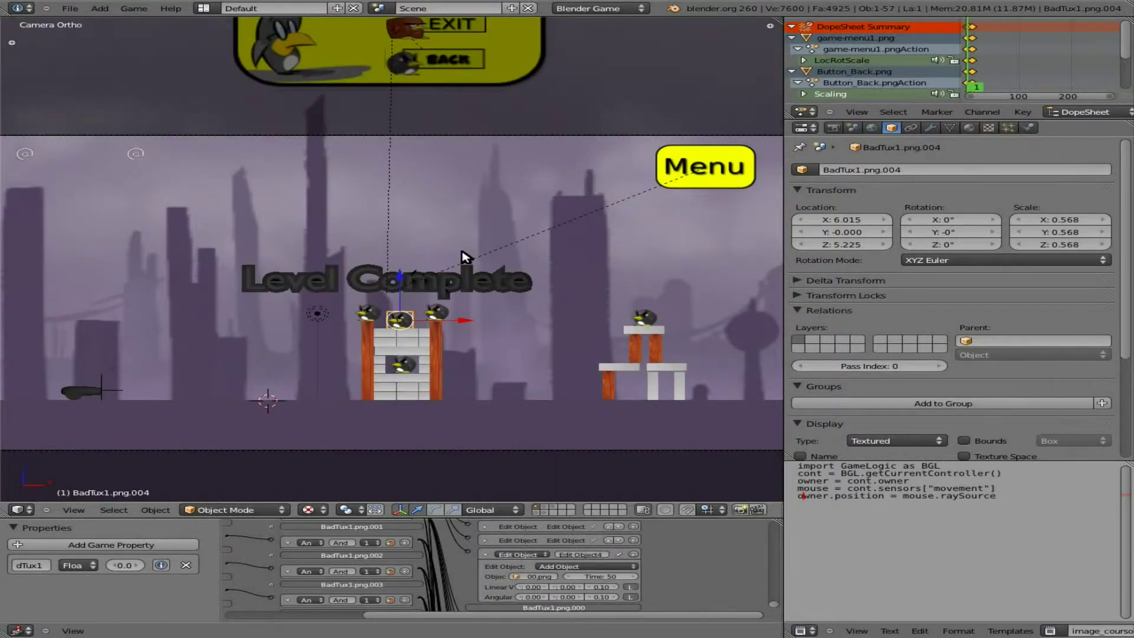
Switch to GIMP and open FOO.tga from the Blender/Games/PissOffPenguins/Fonts folder
key(g)
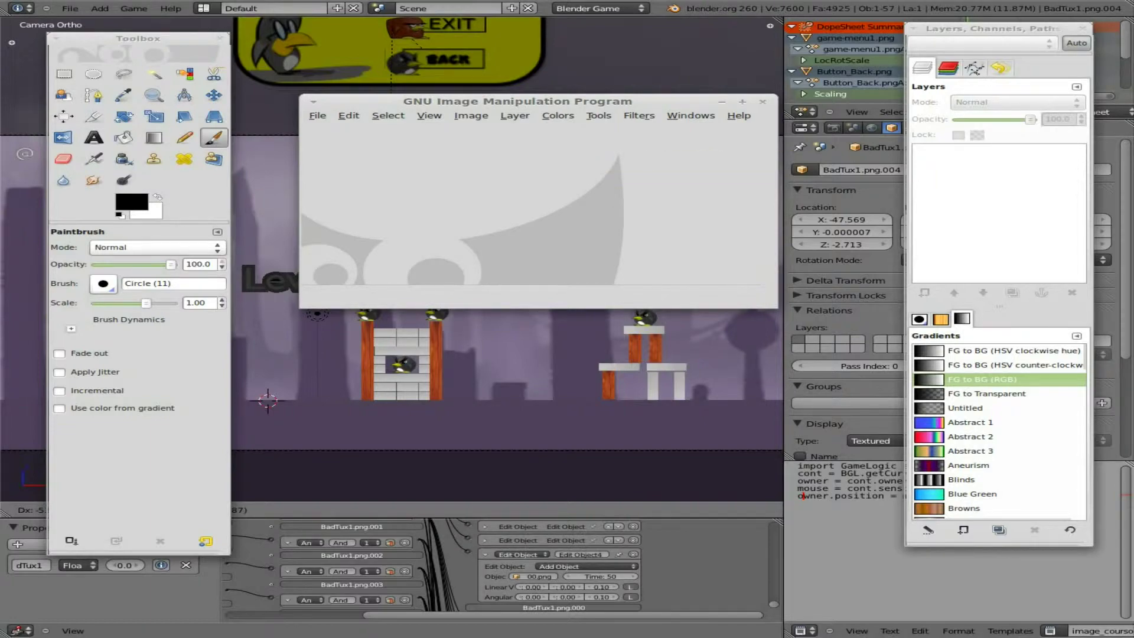
key(ctrl+o)
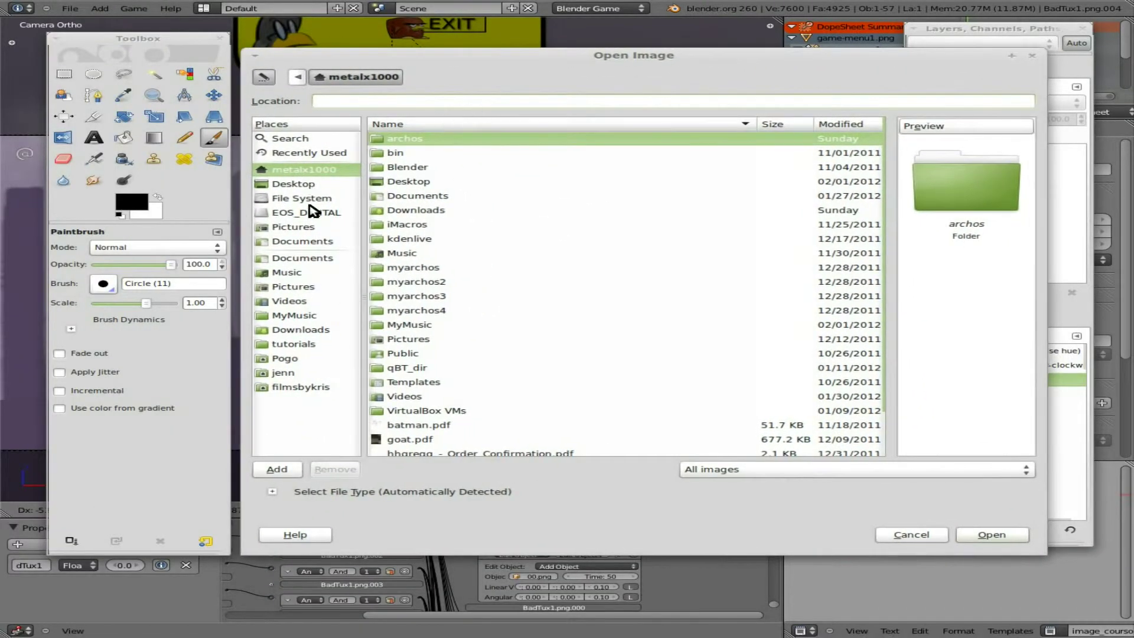
double_click(395, 169)
double_click(397, 154)
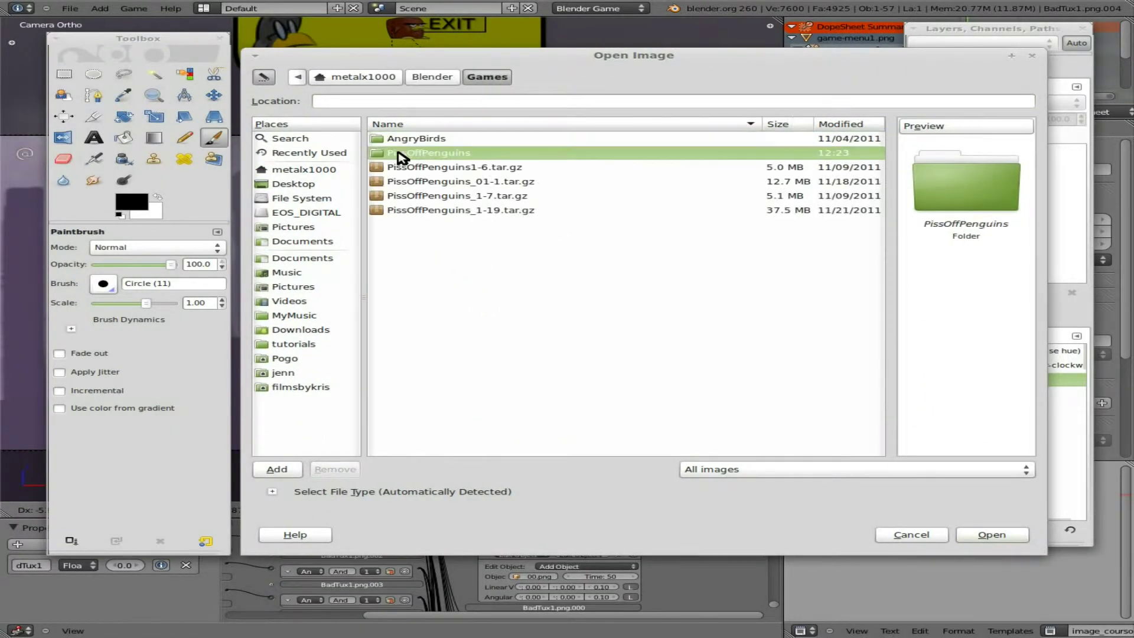
double_click(399, 154)
double_click(402, 153)
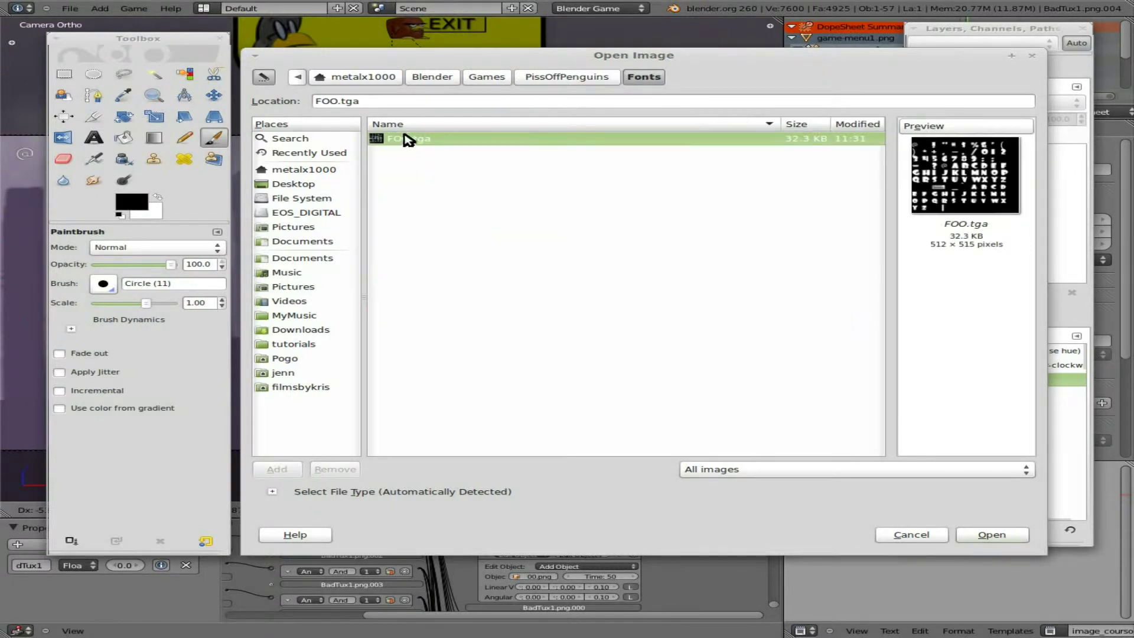
click(992, 534)
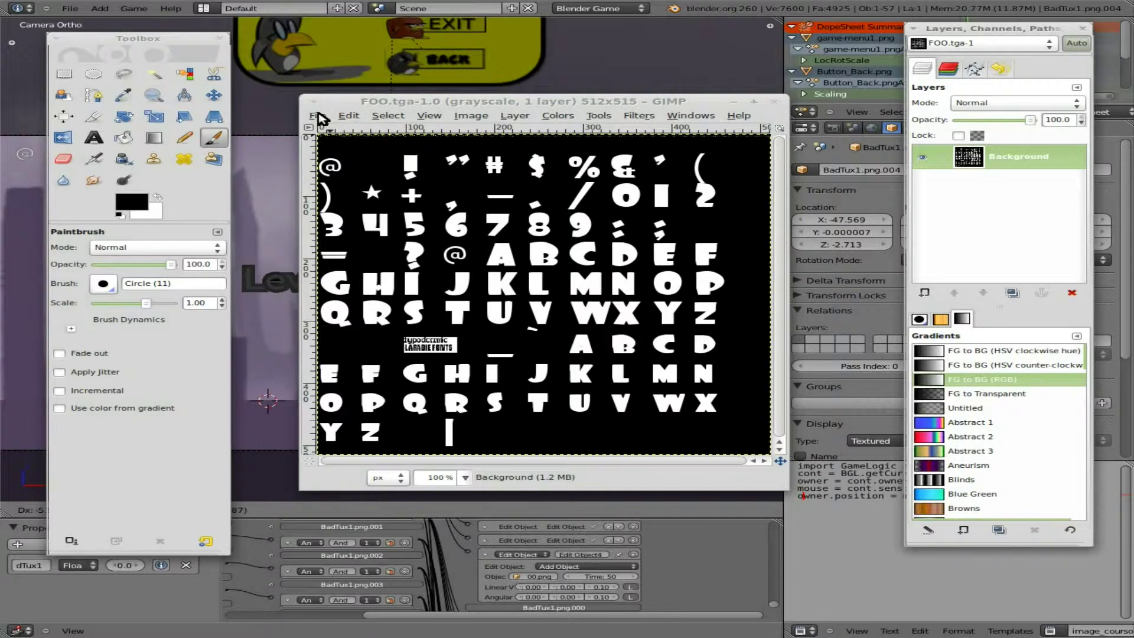
Select the white font characters by color and try to fill them with a Blend gradient using yellow as foreground and background
key(shift+o)
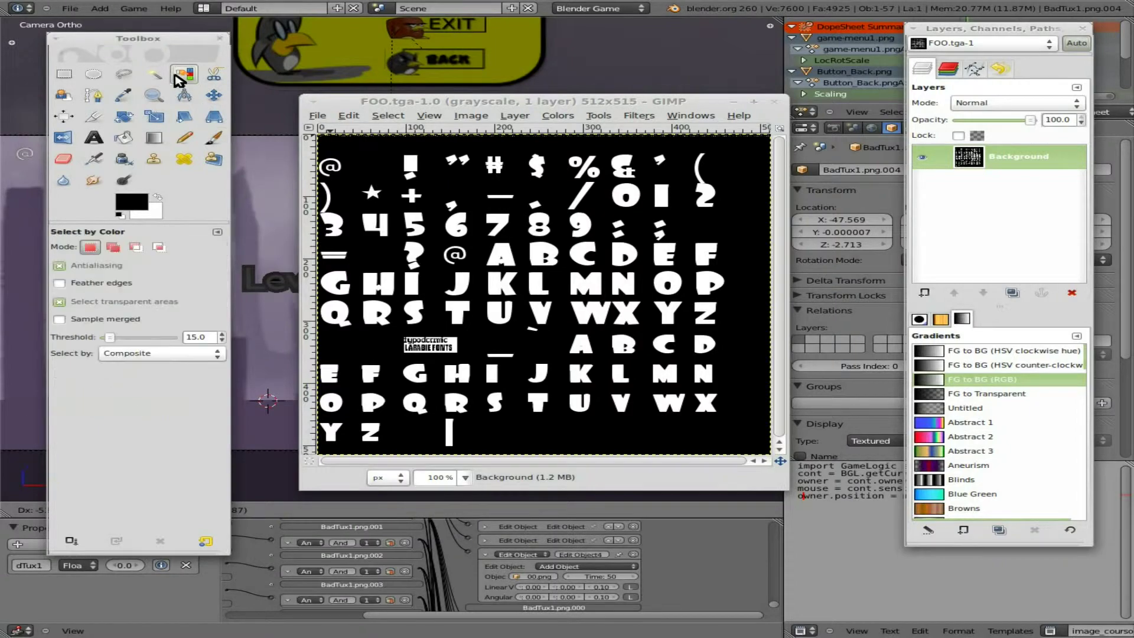
click(412, 167)
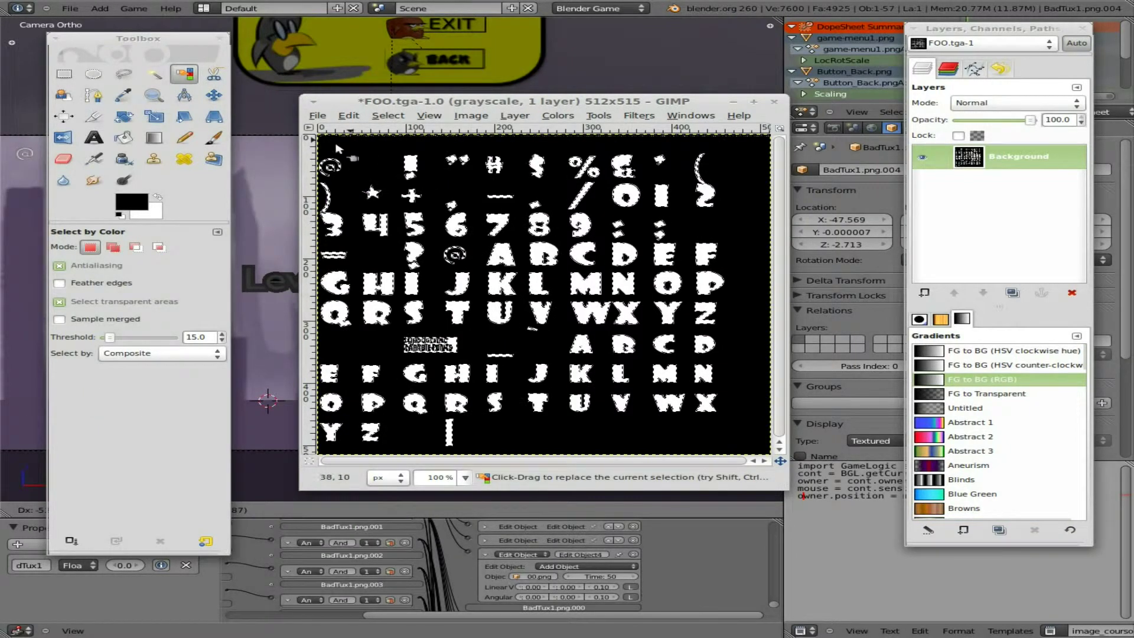
click(155, 137)
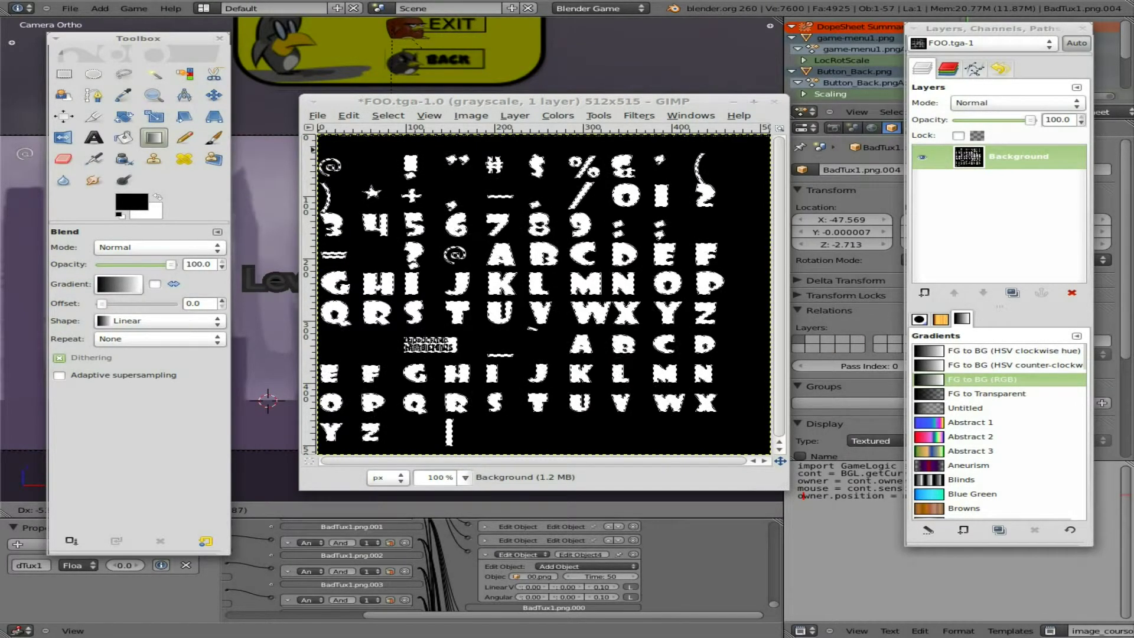
click(131, 201)
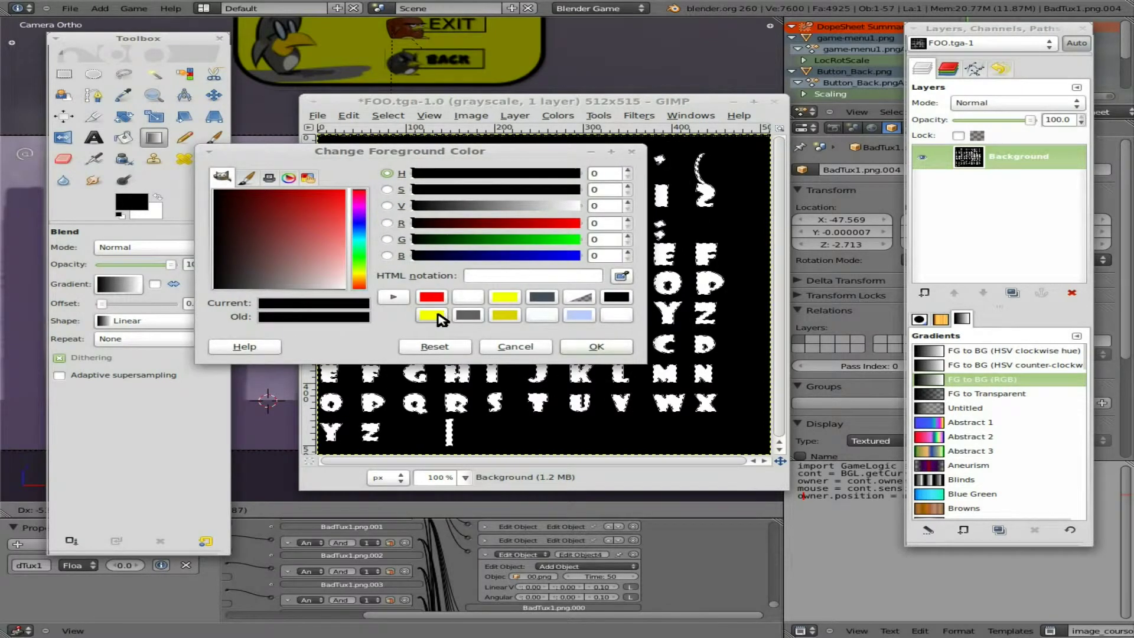
click(432, 315)
click(157, 213)
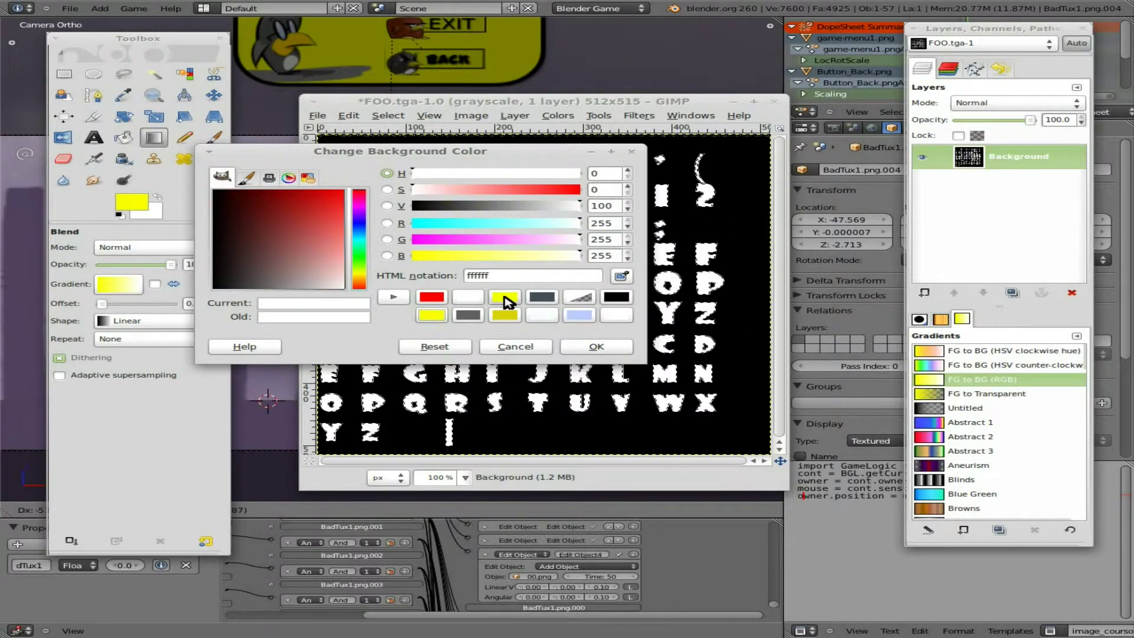
click(505, 297)
click(596, 347)
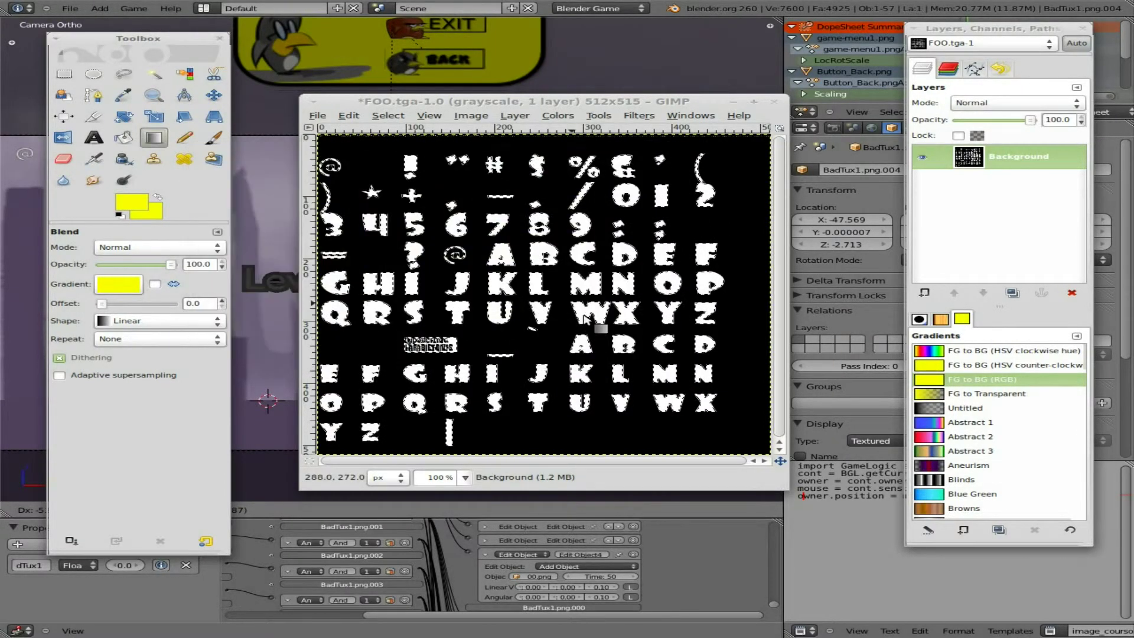
drag(721, 439, 294, 146)
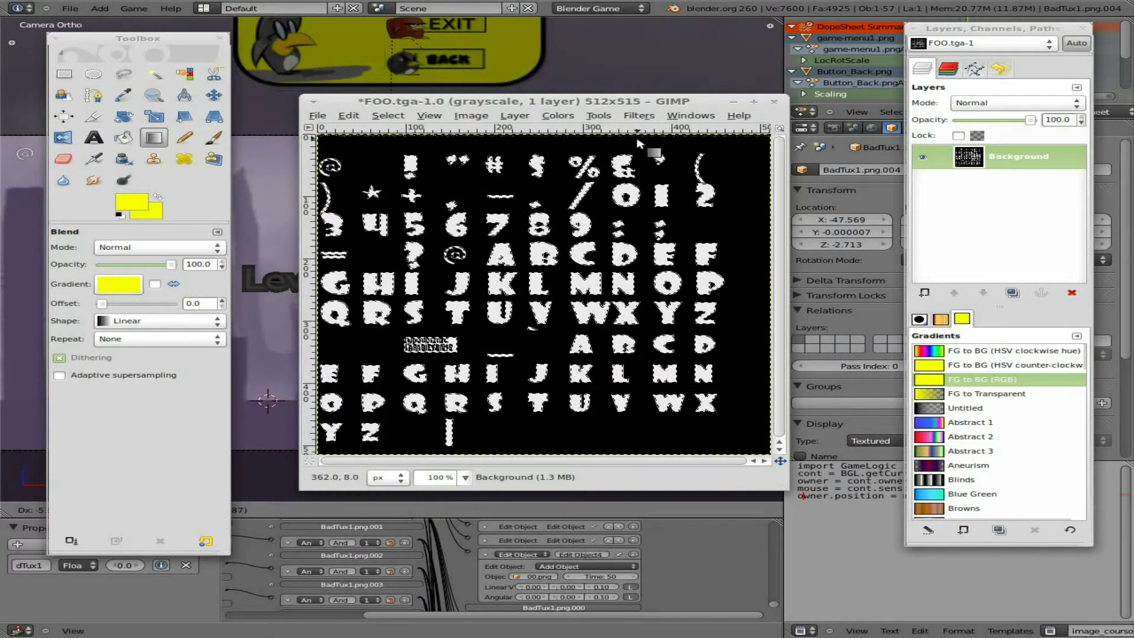
key(alt+Tab)
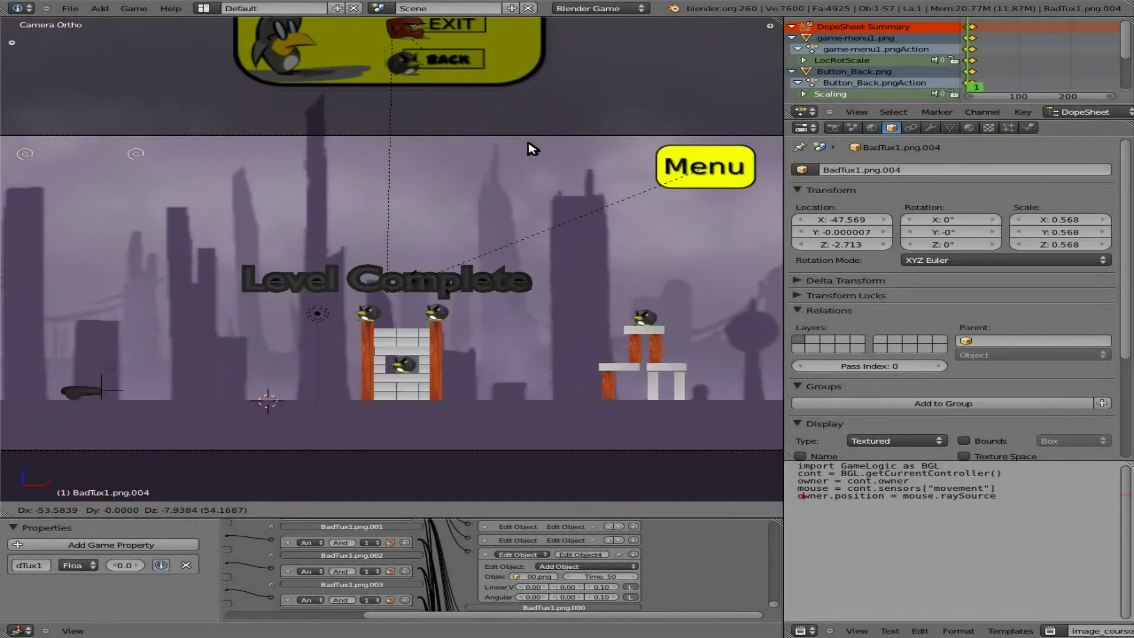
key(alt+Tab)
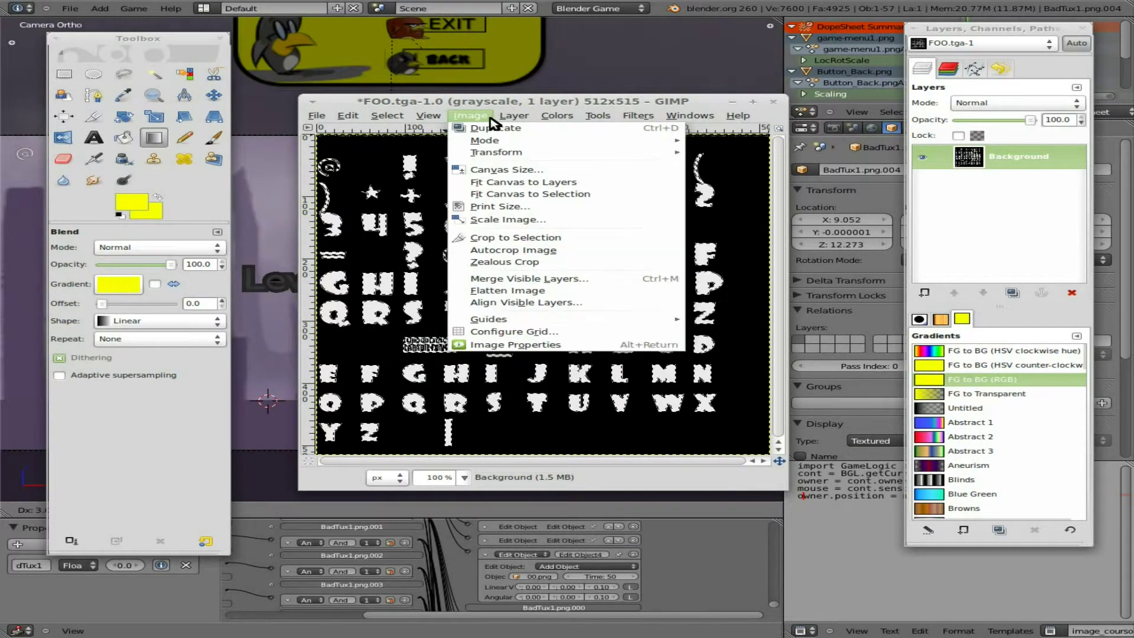
Convert the font image to RGB mode, apply the yellow gradient across the selected characters, and select the whole image
mouse_move(488, 155)
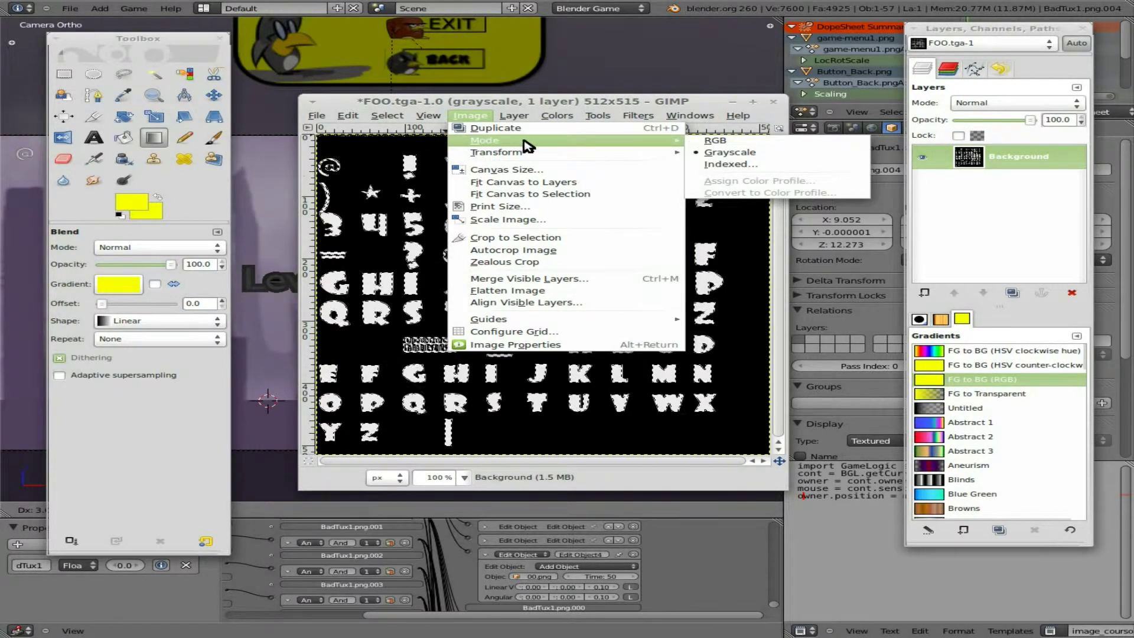
click(715, 141)
drag(724, 162, 388, 414)
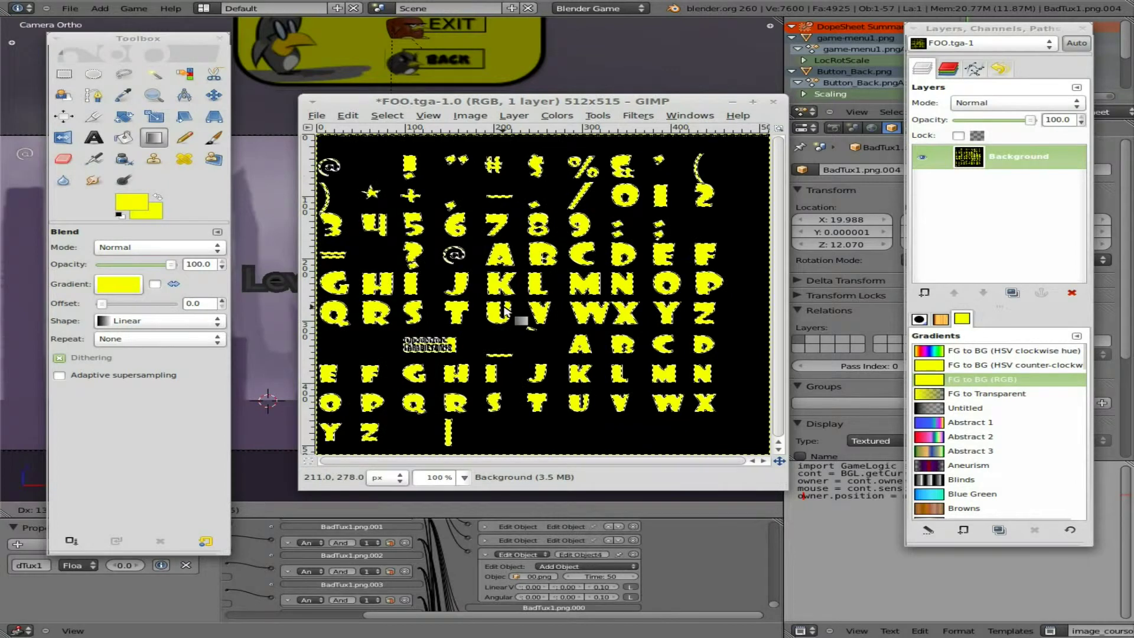
key(ctrl+a)
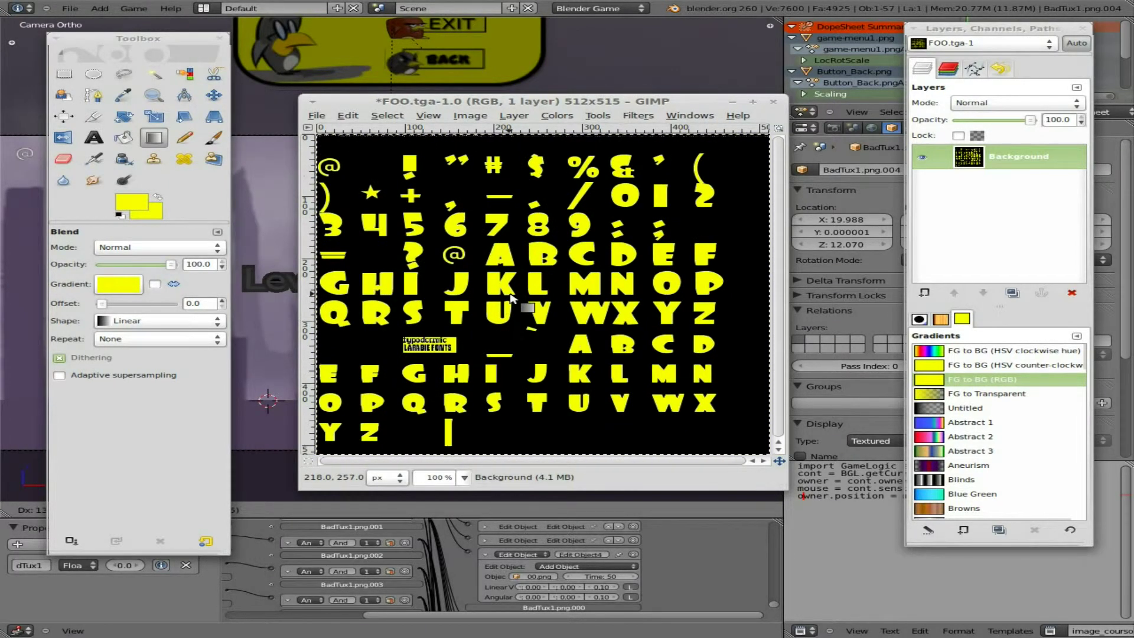
Save the image as FOO2.tga in the Fonts folder with RLE compression and a Bottom left origin
key(ctrl+shift+s)
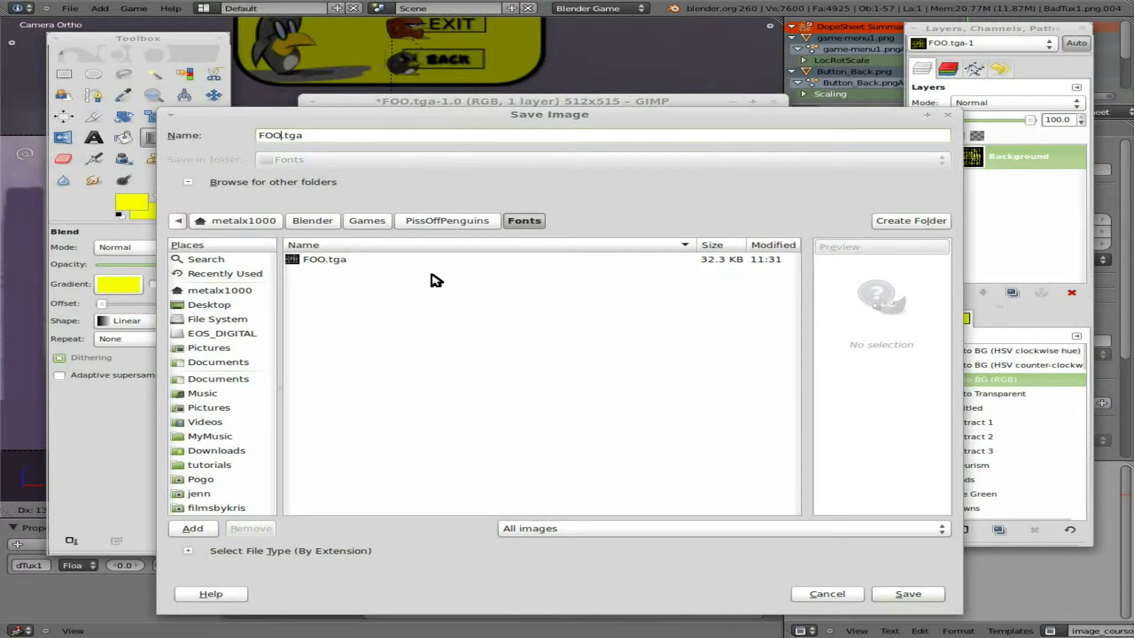
text(2)
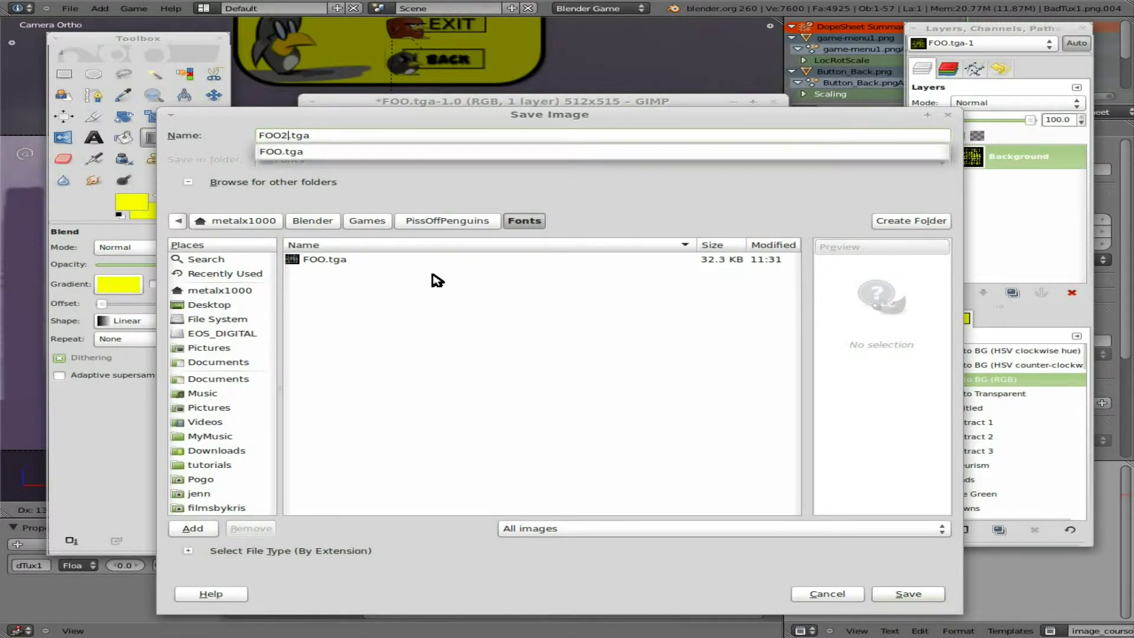
click(913, 593)
click(912, 594)
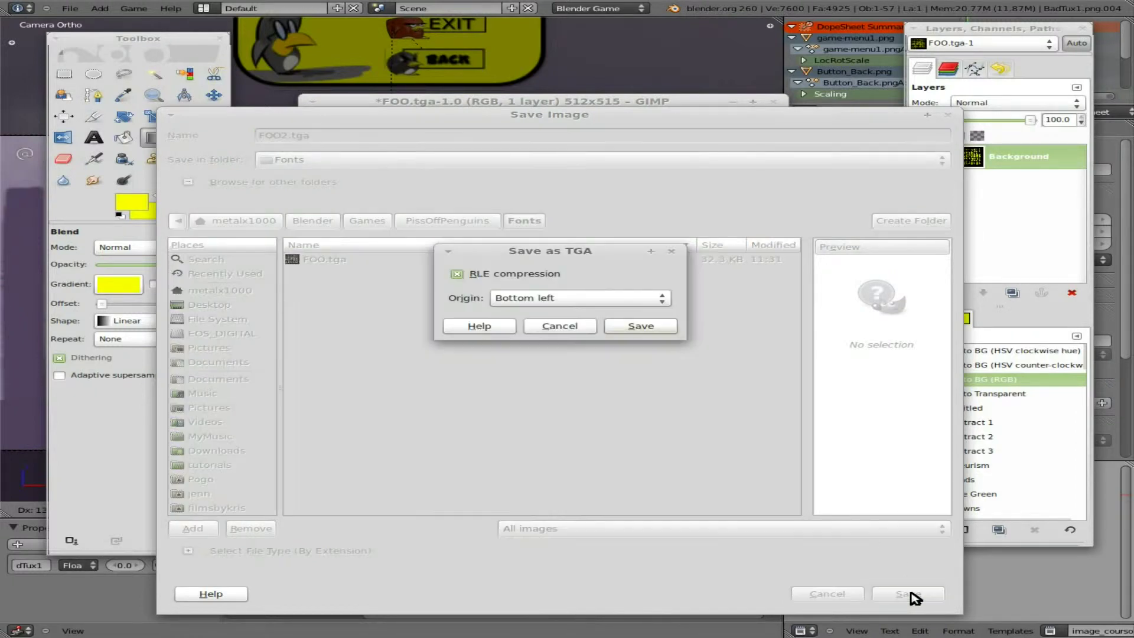
click(625, 334)
click(644, 303)
click(632, 304)
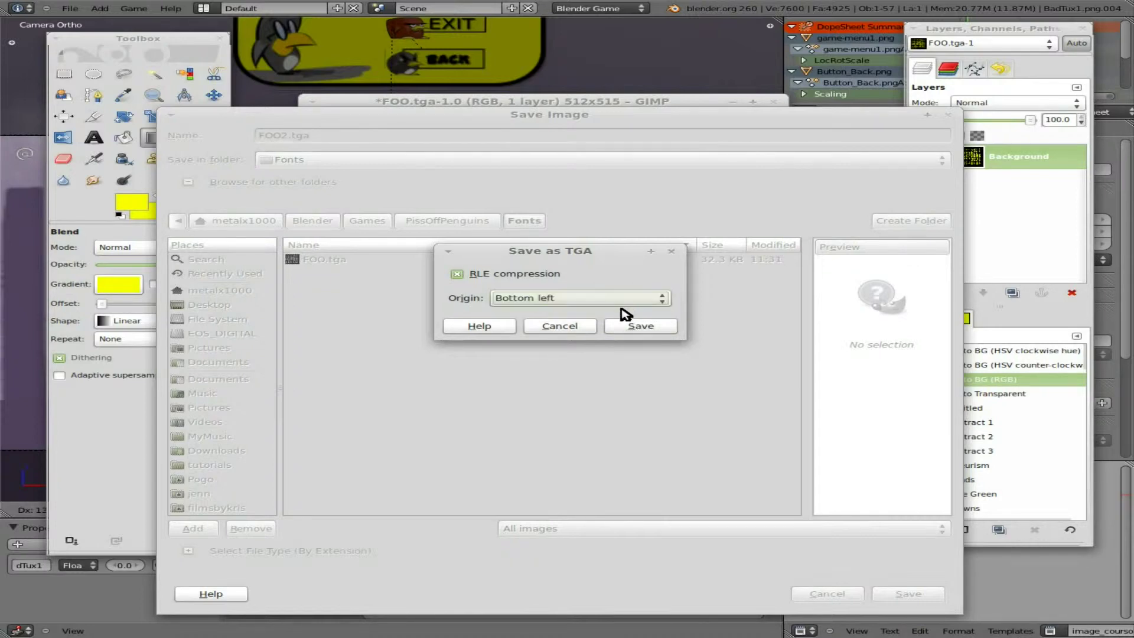
click(540, 303)
click(508, 310)
click(633, 329)
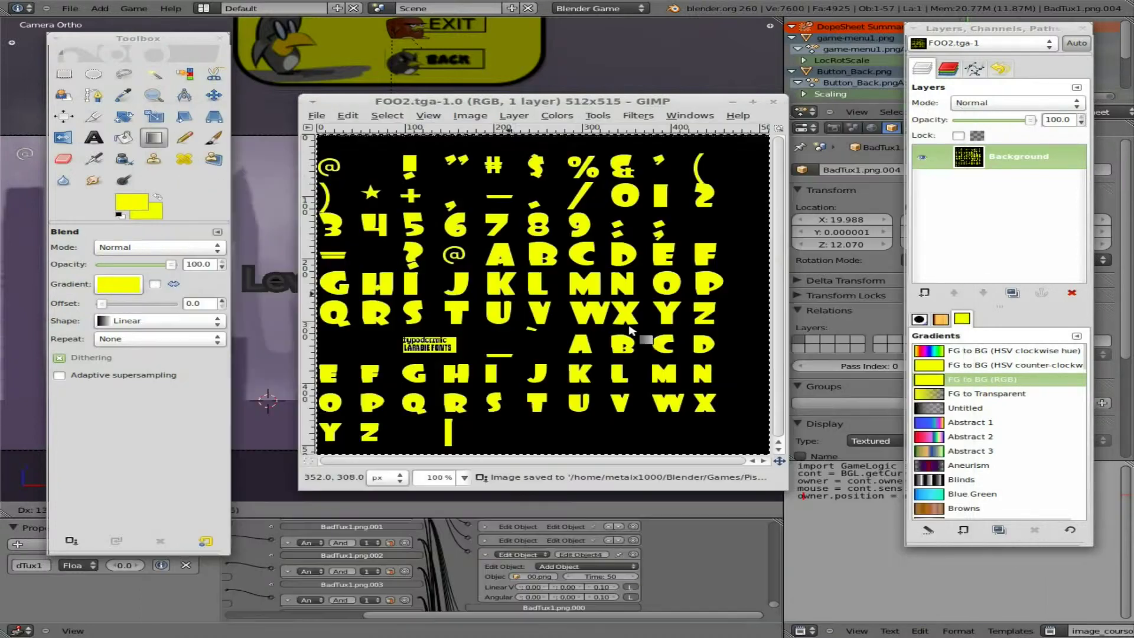
Switch to Blender, cancel the pending penguin move, and load FOO2.tga from the Fonts folder as the Score Text's texture image
click(218, 37)
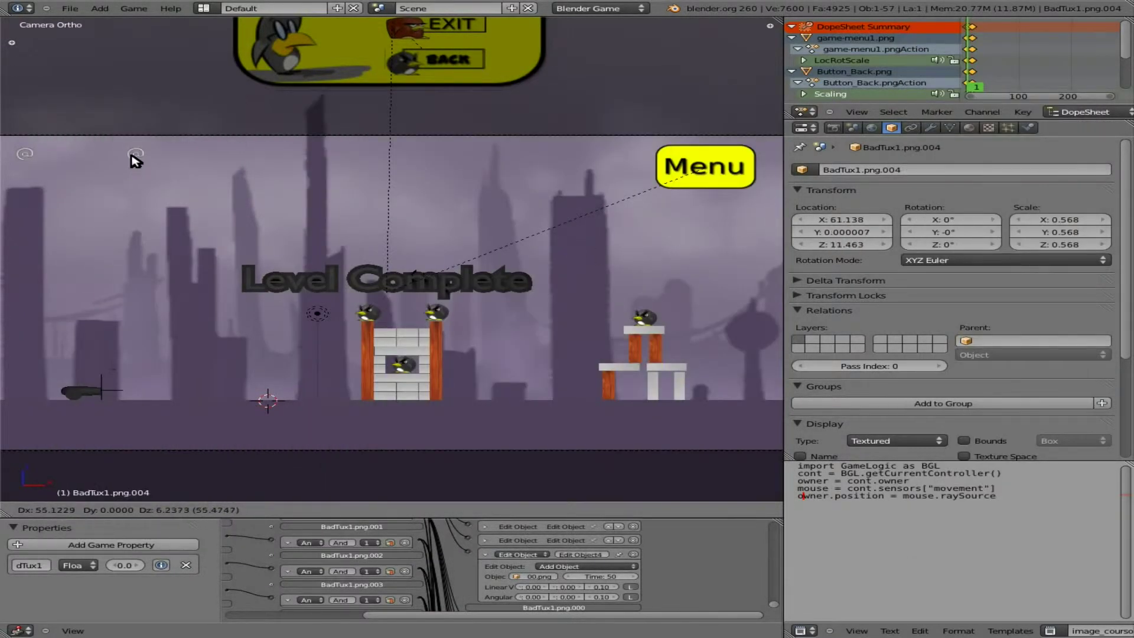
right_click(33, 159)
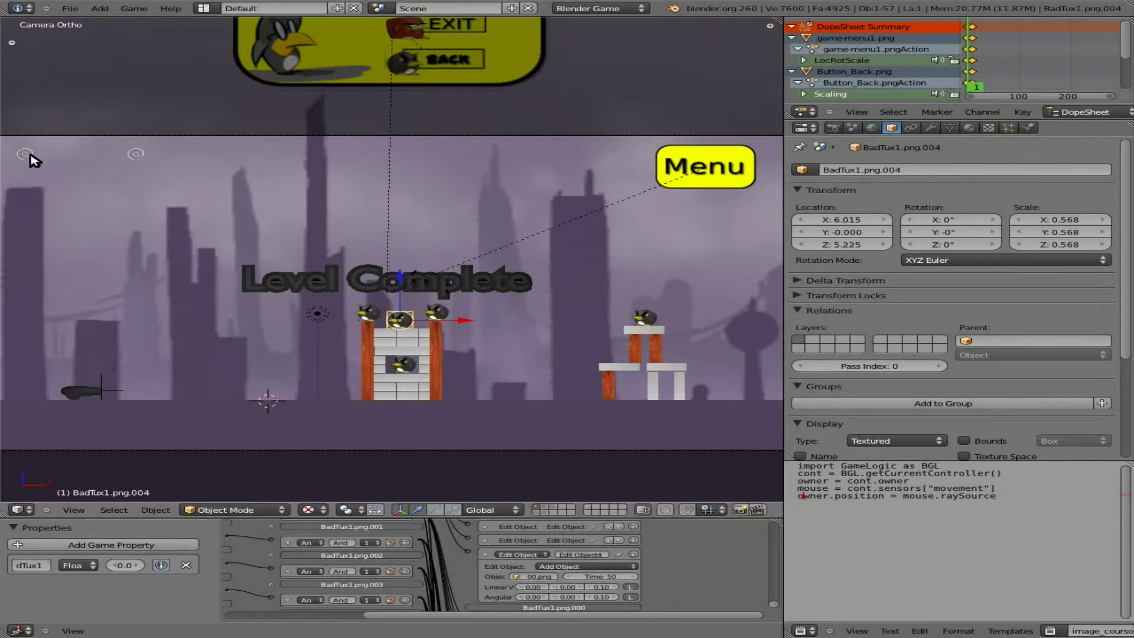
right_click(24, 156)
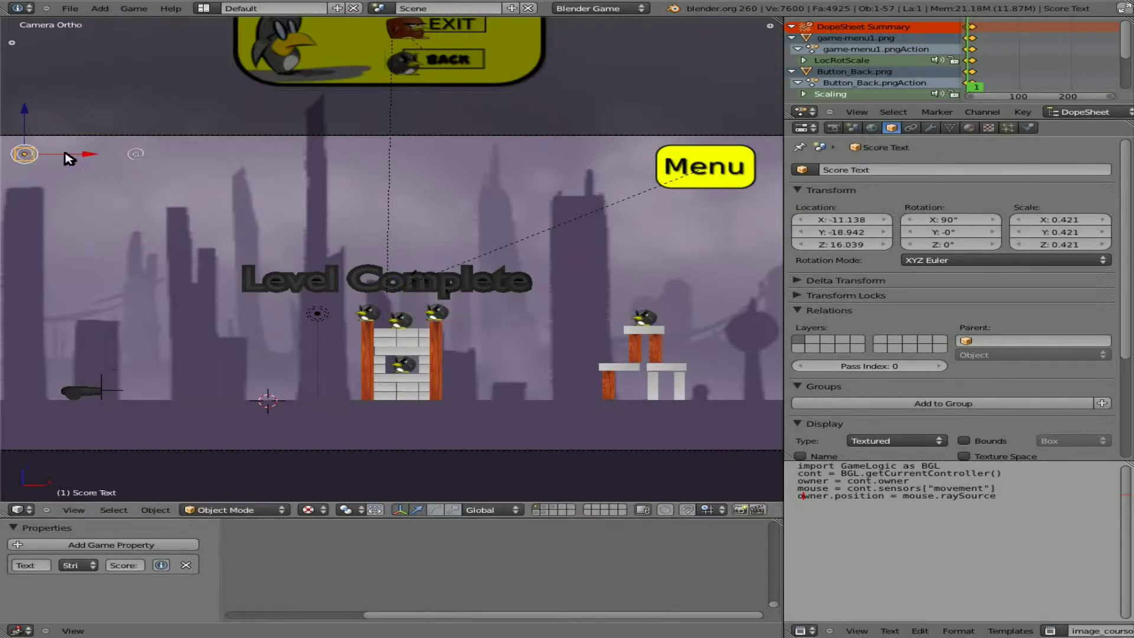
click(970, 128)
click(989, 128)
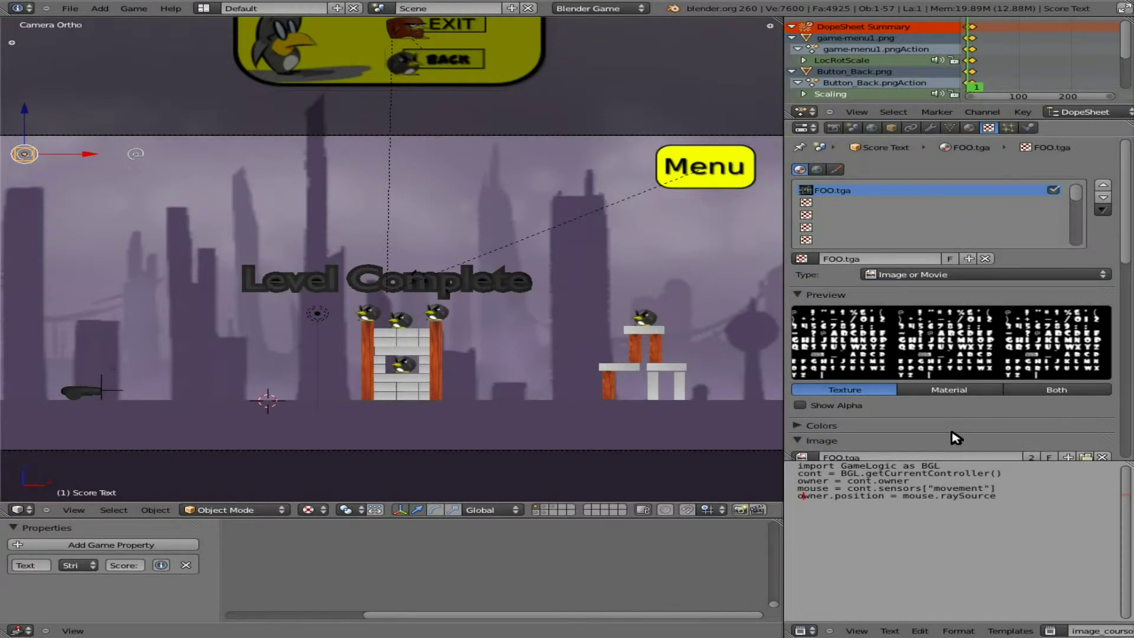
scroll(957, 438, down, 6)
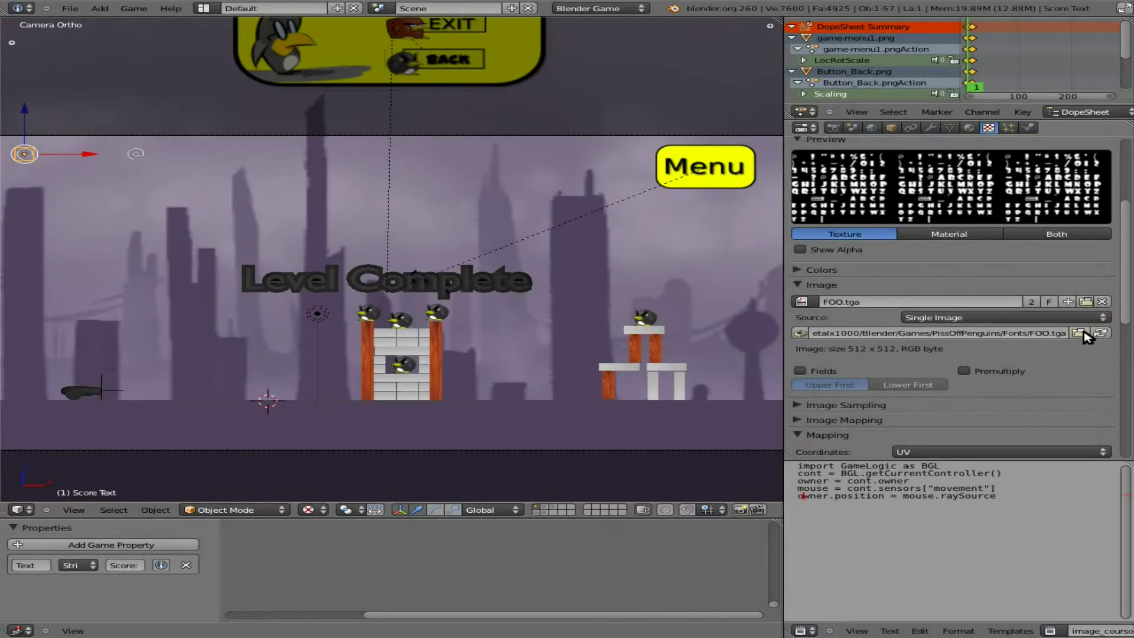
click(1083, 334)
click(281, 97)
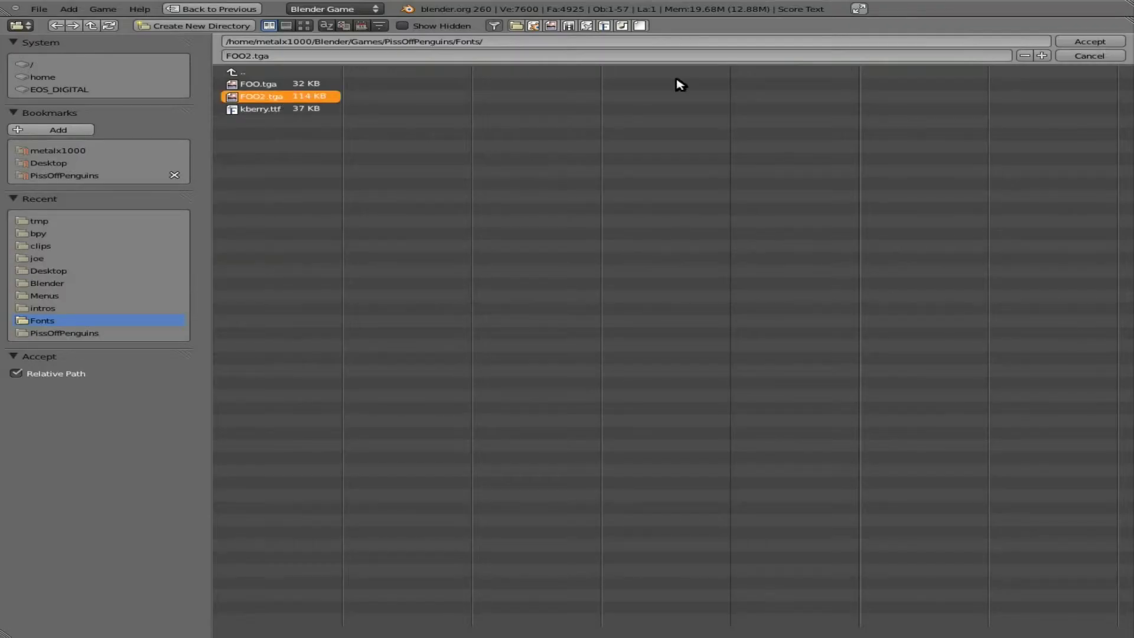
click(1089, 43)
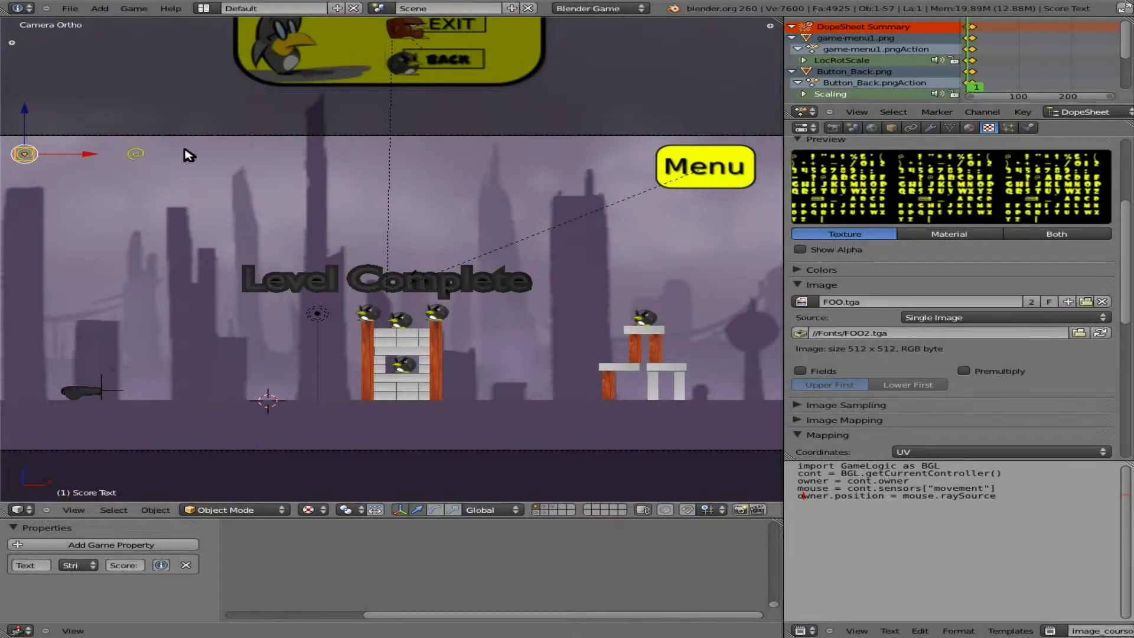
Run the game briefly to check the score text's color, then pack the FOO2.tga image into the .blend file
key(p)
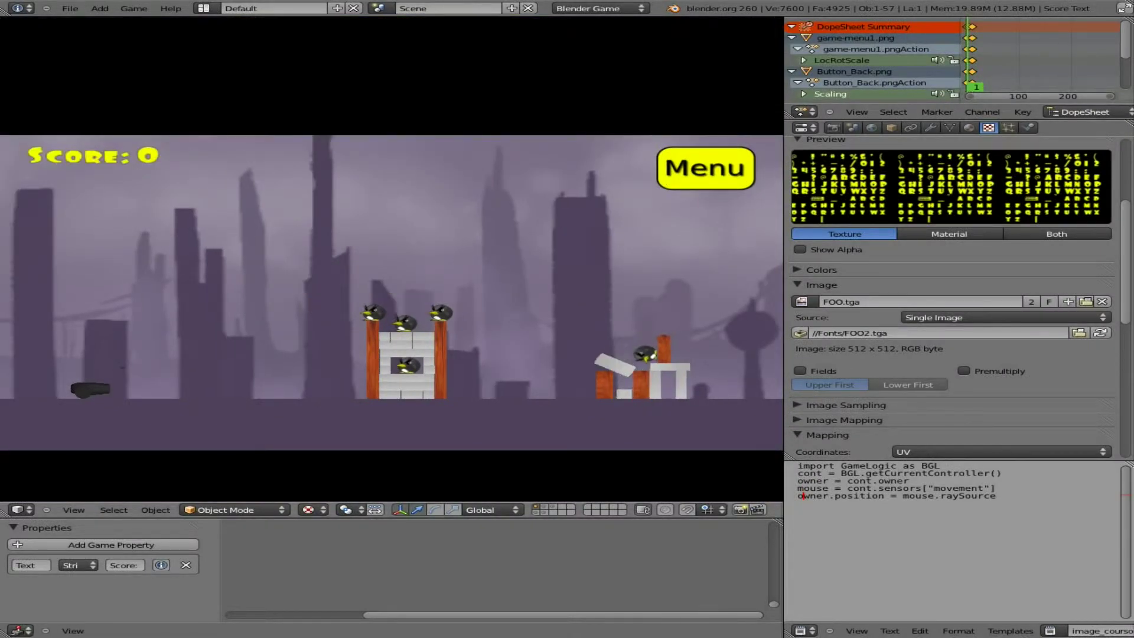
key(Escape)
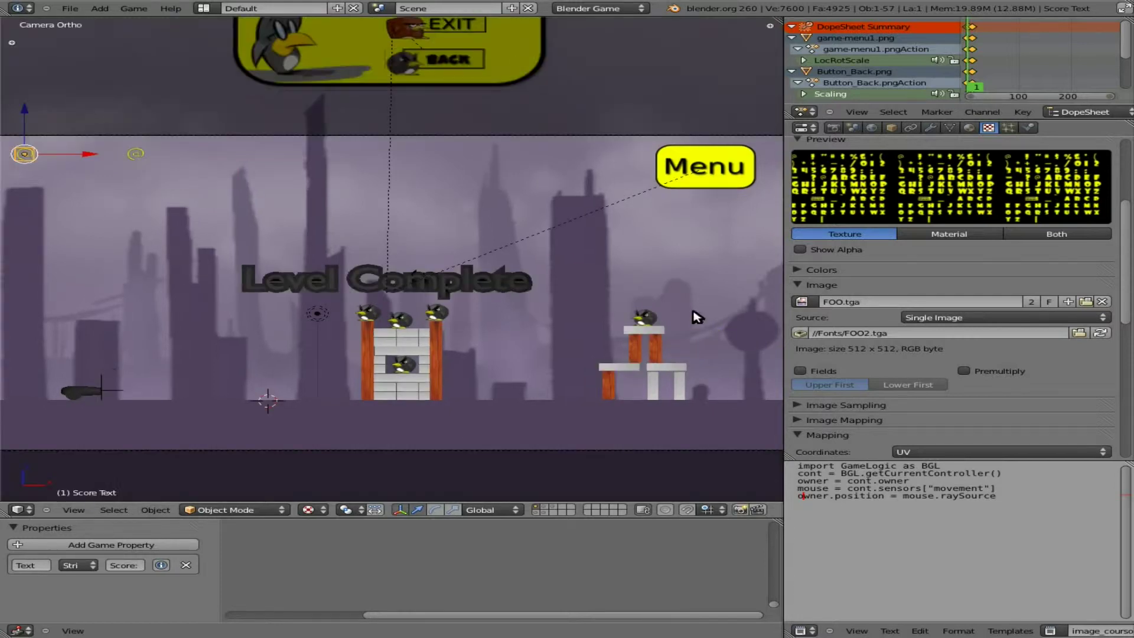
click(802, 333)
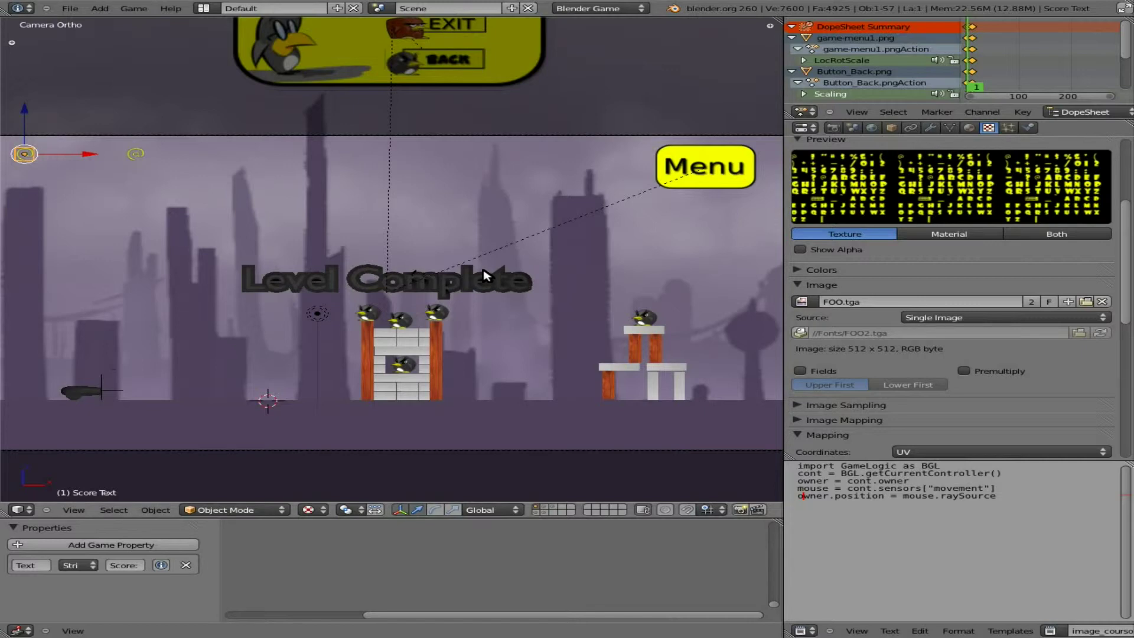
Run the game, fire several shots at the penguins to check the score texts, and stop the game
key(p)
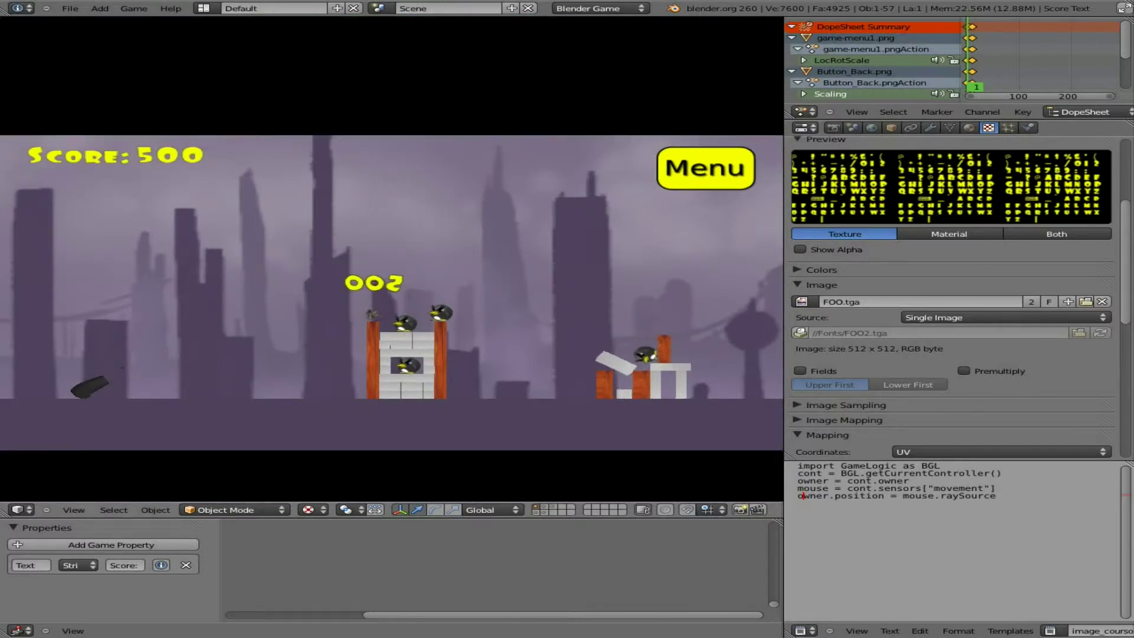
key(space)
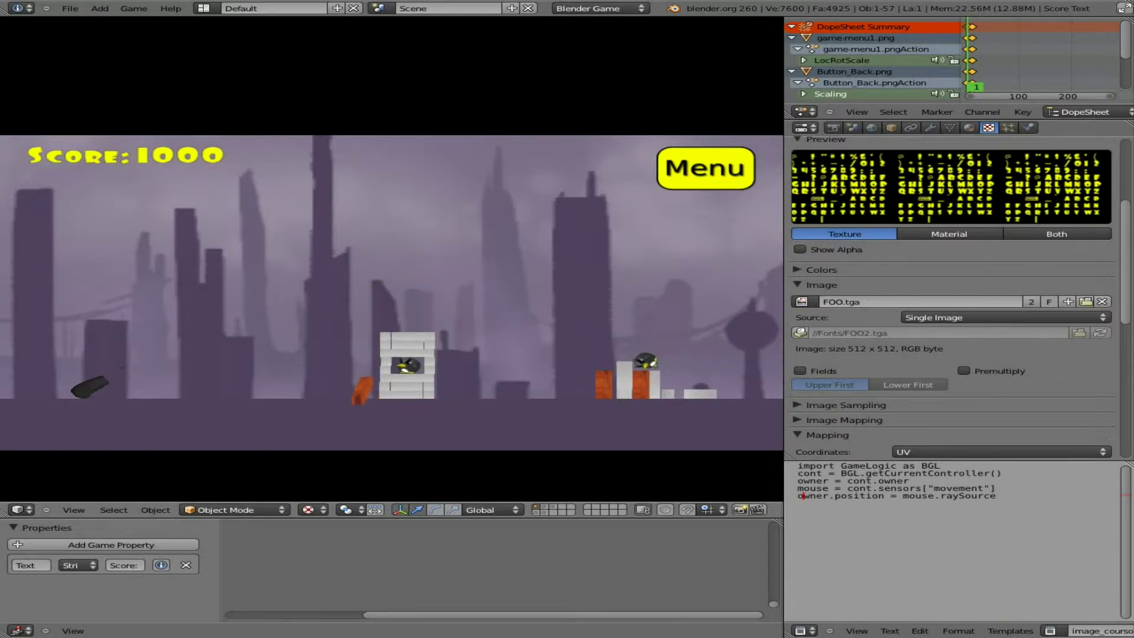
key(space)
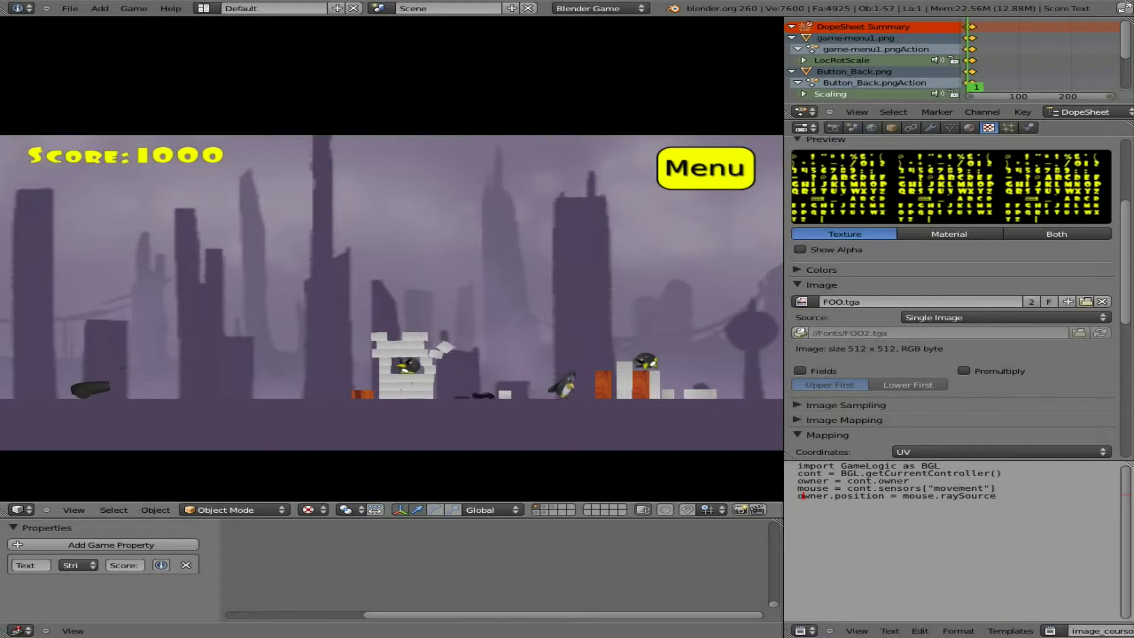
key(space)
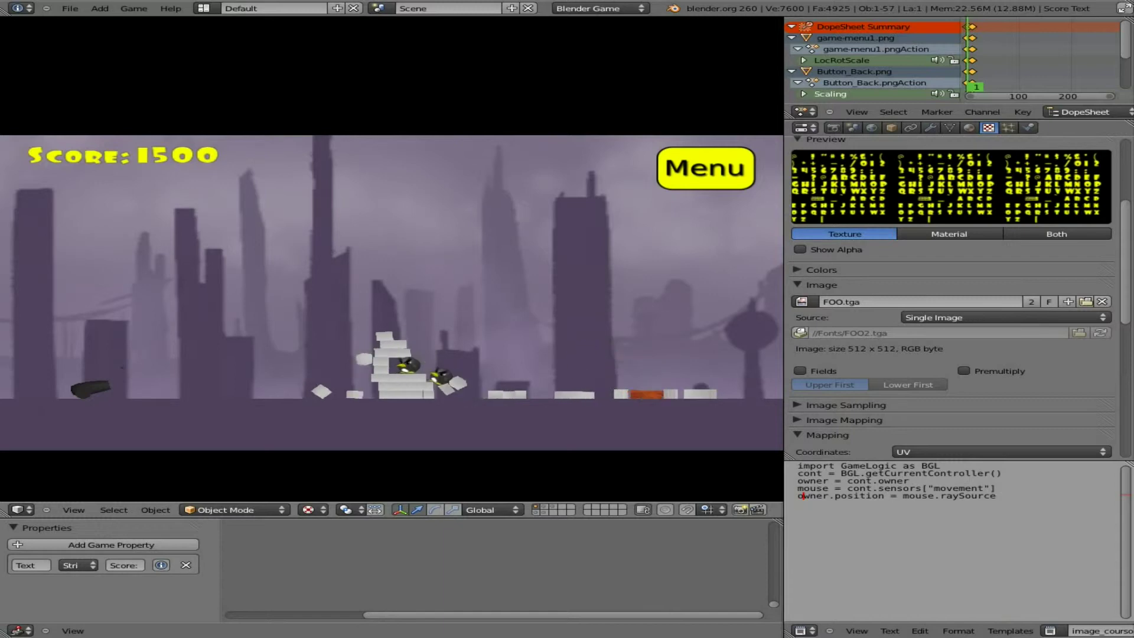
key(Up)
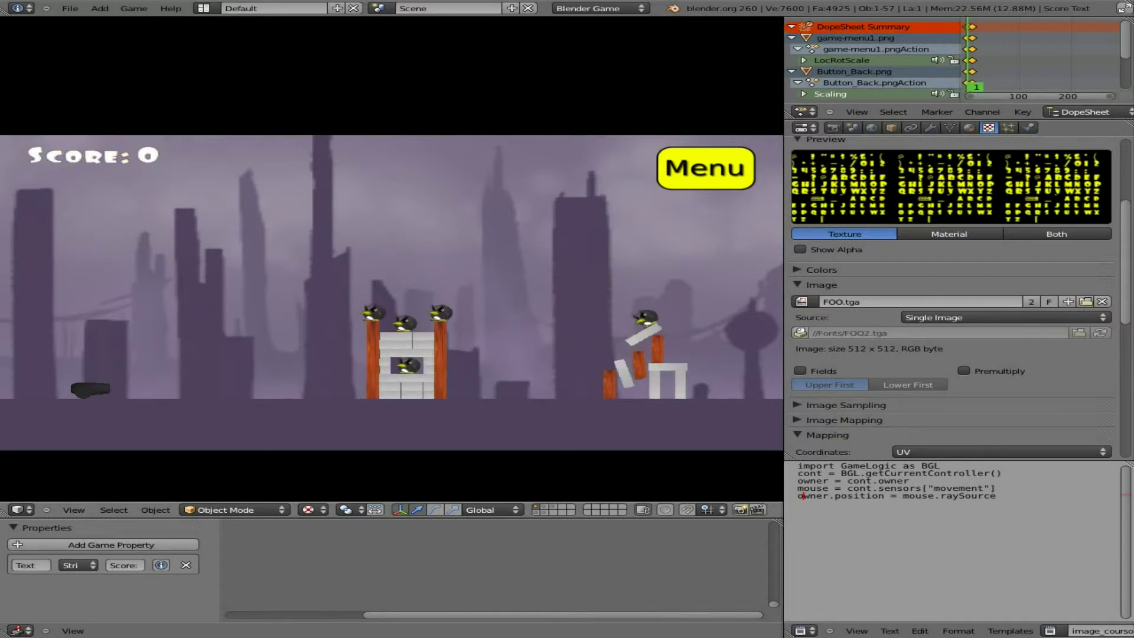
key(space)
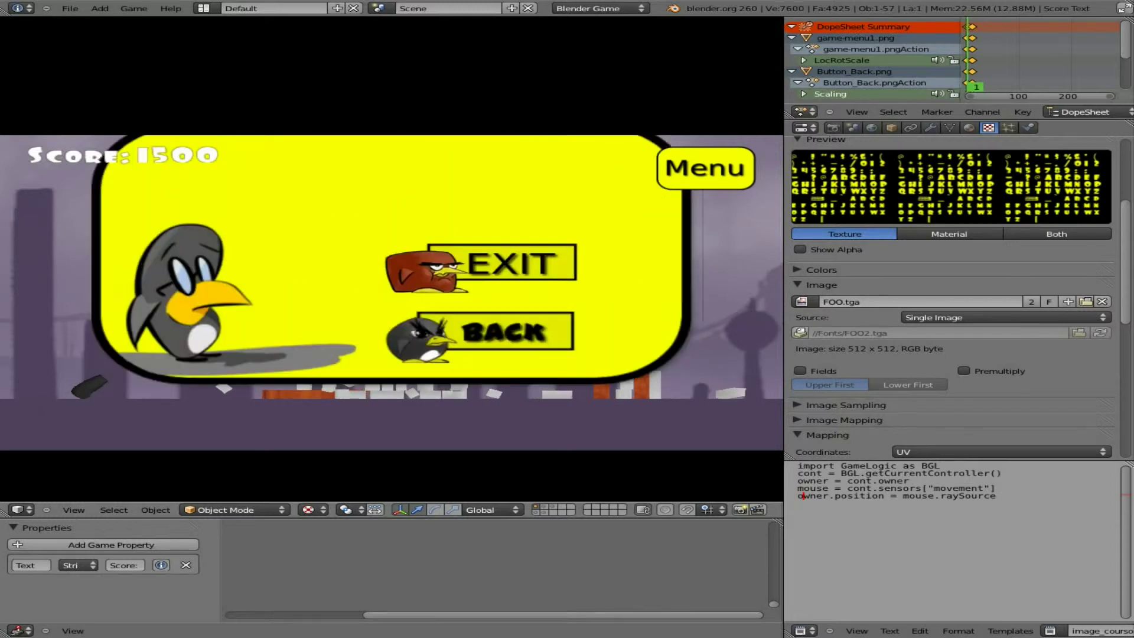
key(Escape)
Raise the middle penguin on the brick tower by about 0.32 units and slightly lift the penguin on the far tower
right_click(404, 326)
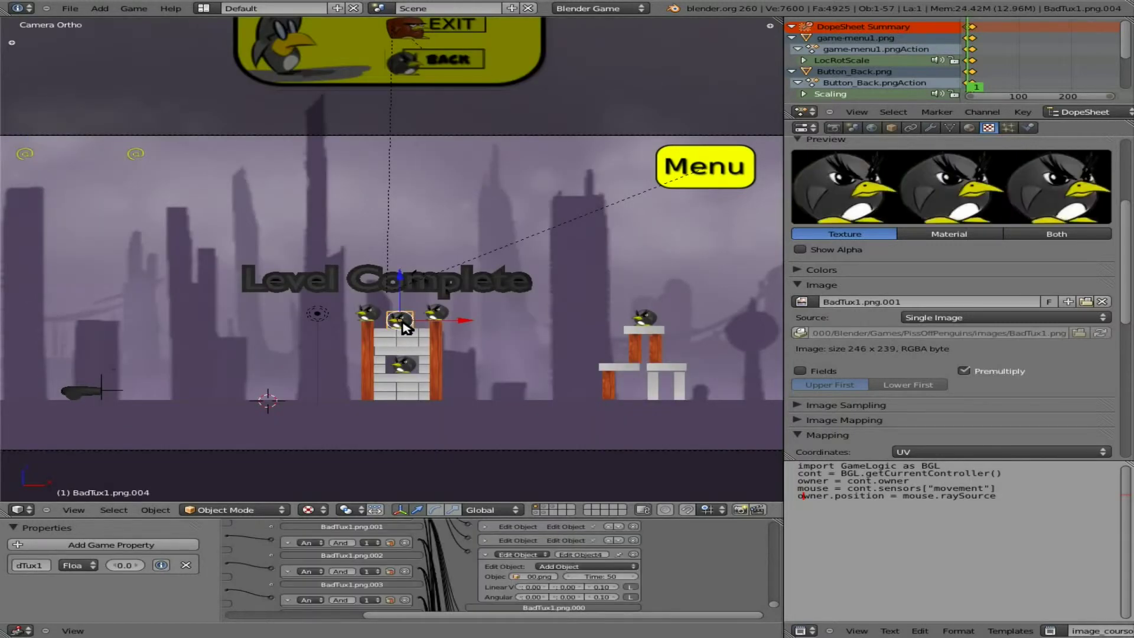
key(g)
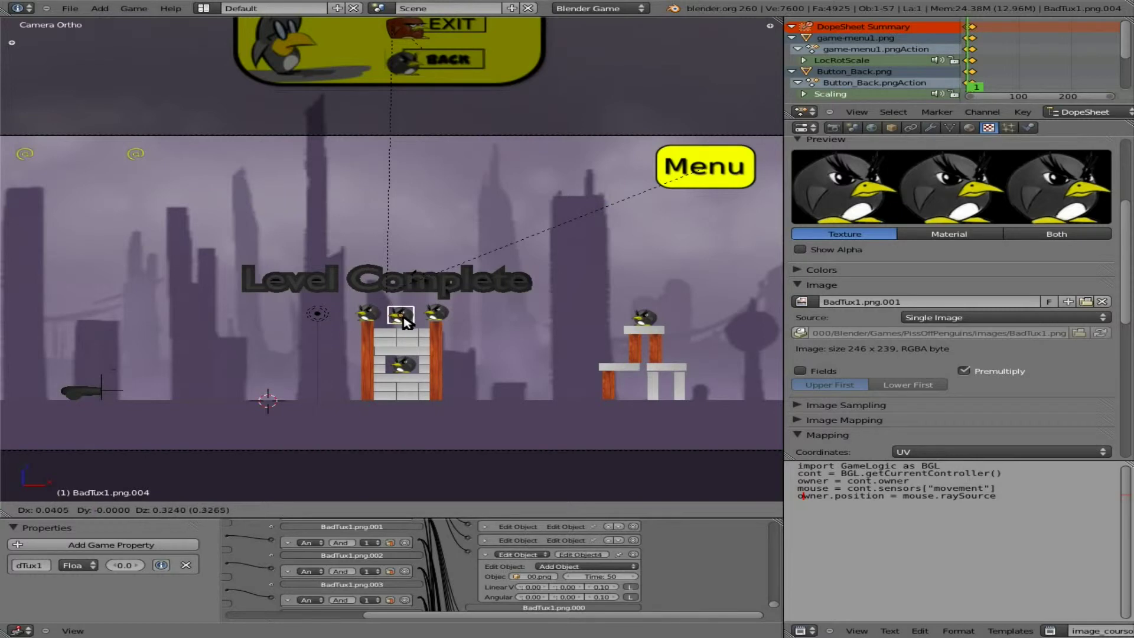
click(405, 322)
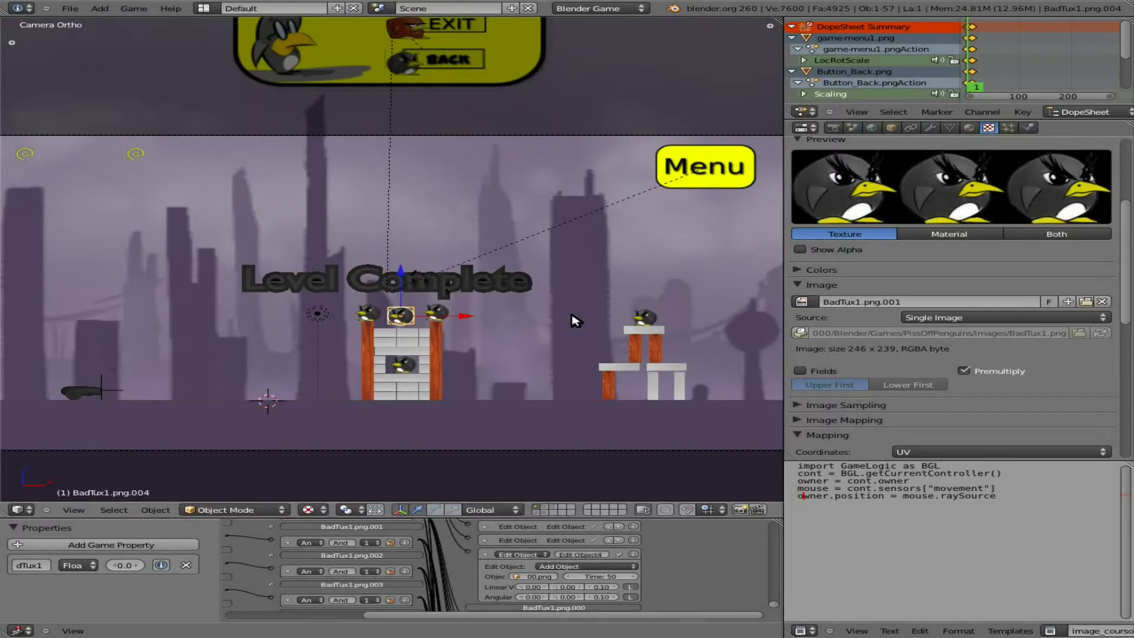
right_click(646, 322)
key(g)
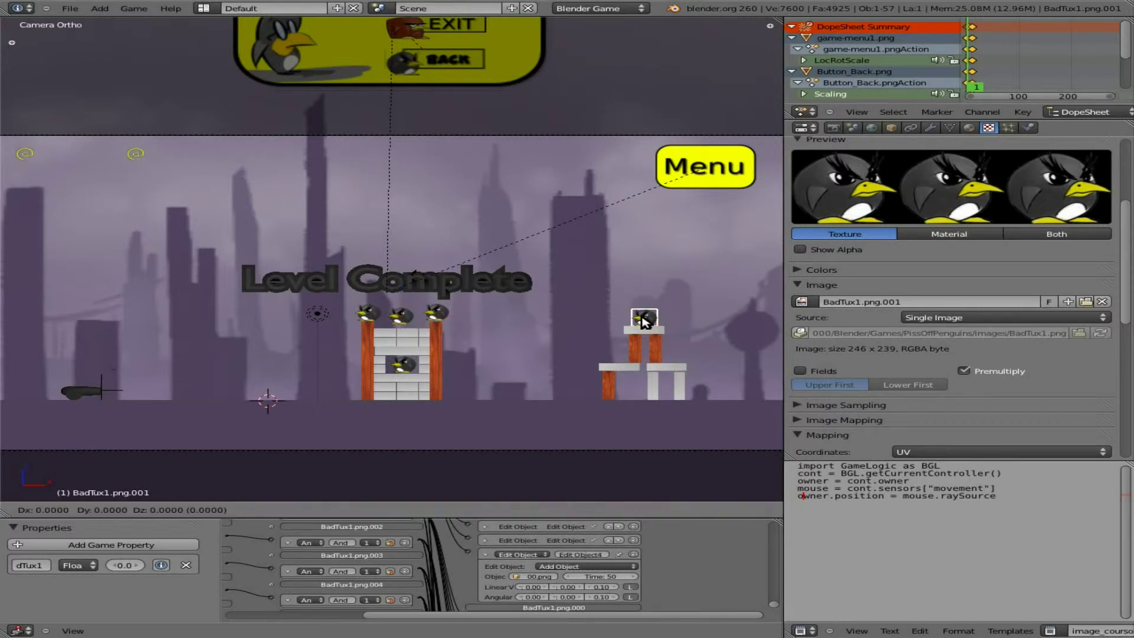
click(572, 314)
Run the game twice, firing at the towers to test the repositioned penguins, and stop it each time
key(p)
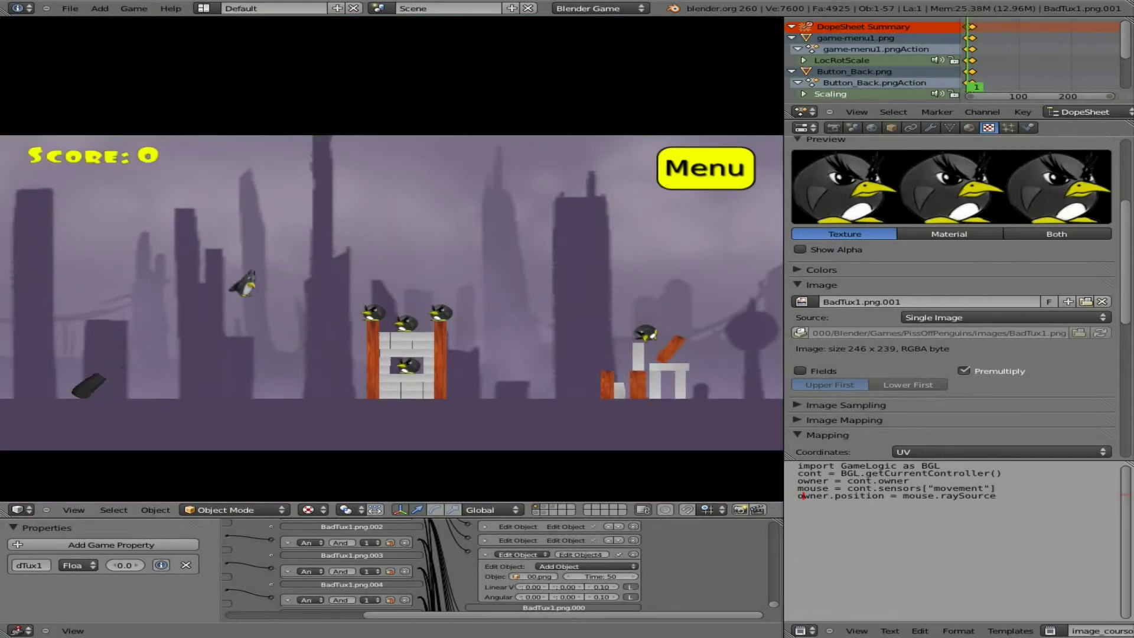
key(space)
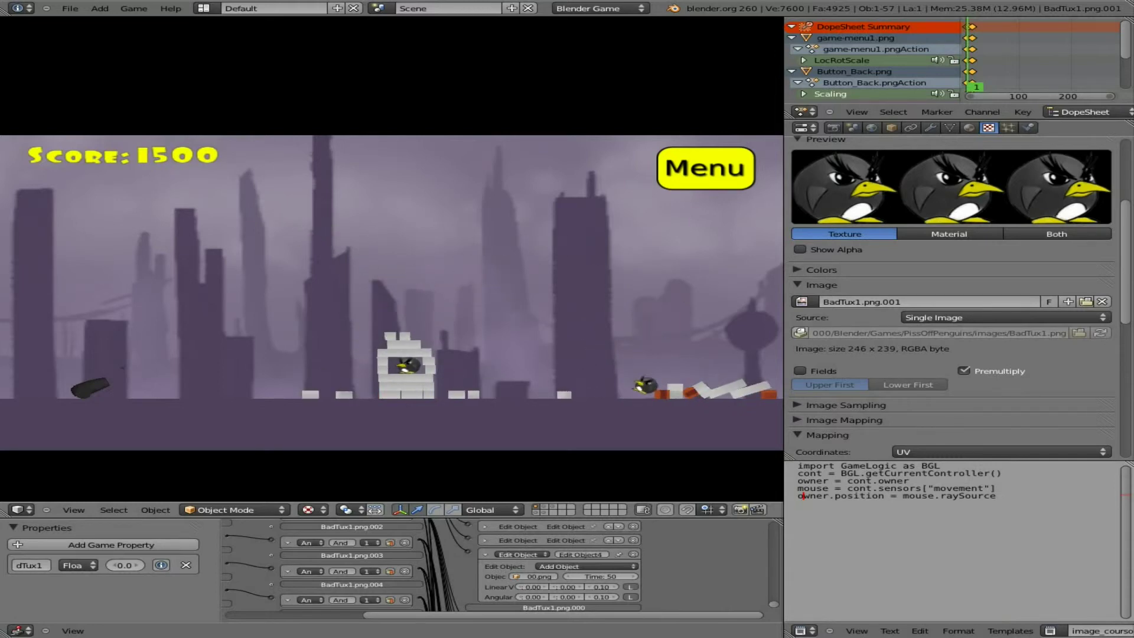
key(Escape)
key(p)
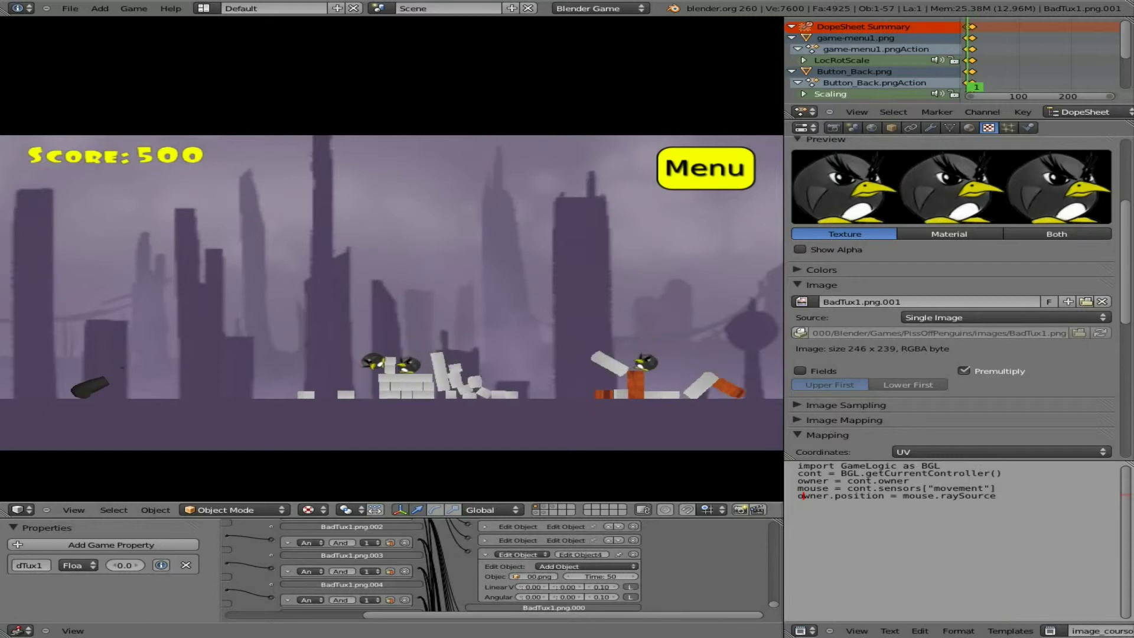
key(Escape)
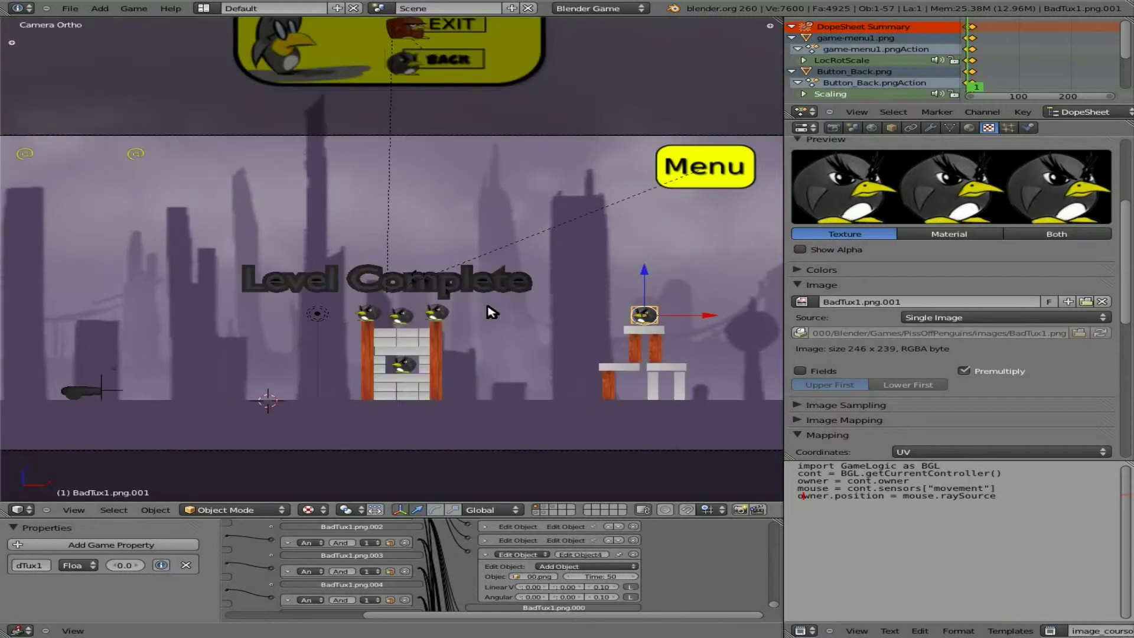
Raise the penguin on the brick tower's right-hand post by about 0.28 units
right_click(438, 319)
key(g)
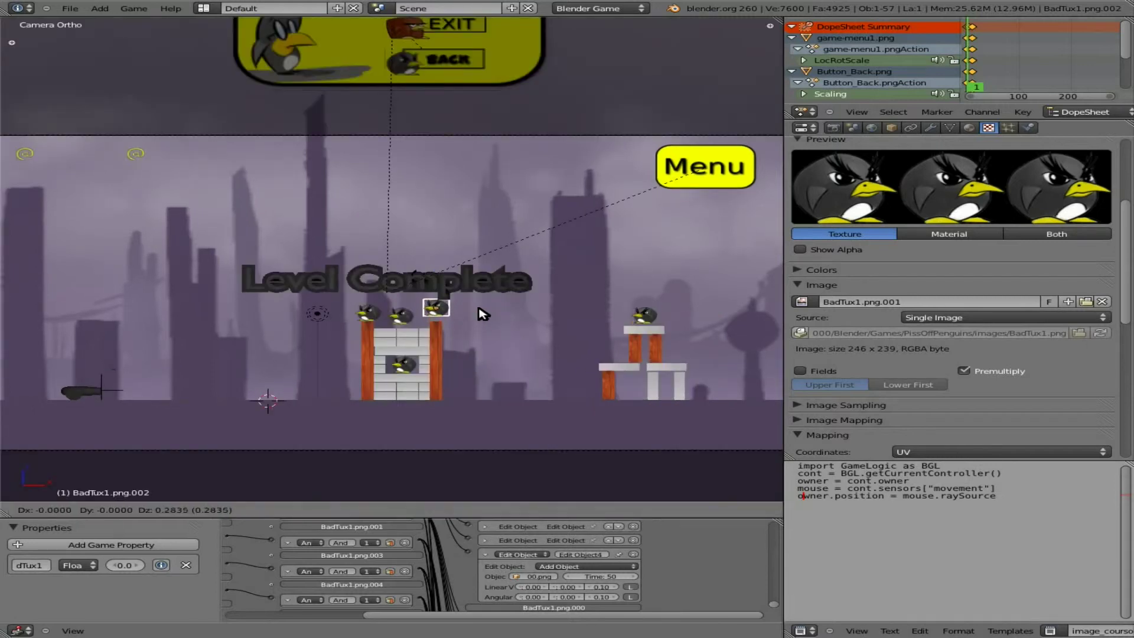
click(483, 315)
Run the game, aim the cannon higher and fire at the penguins, then exit through the in-game menu
key(p)
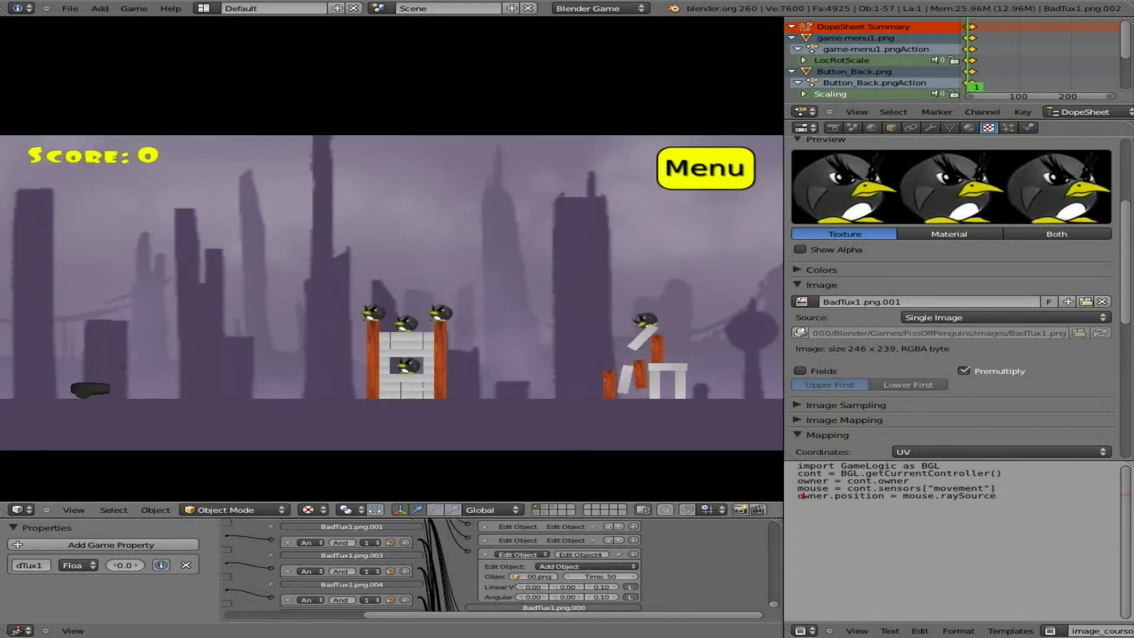
key(Up)
key(space)
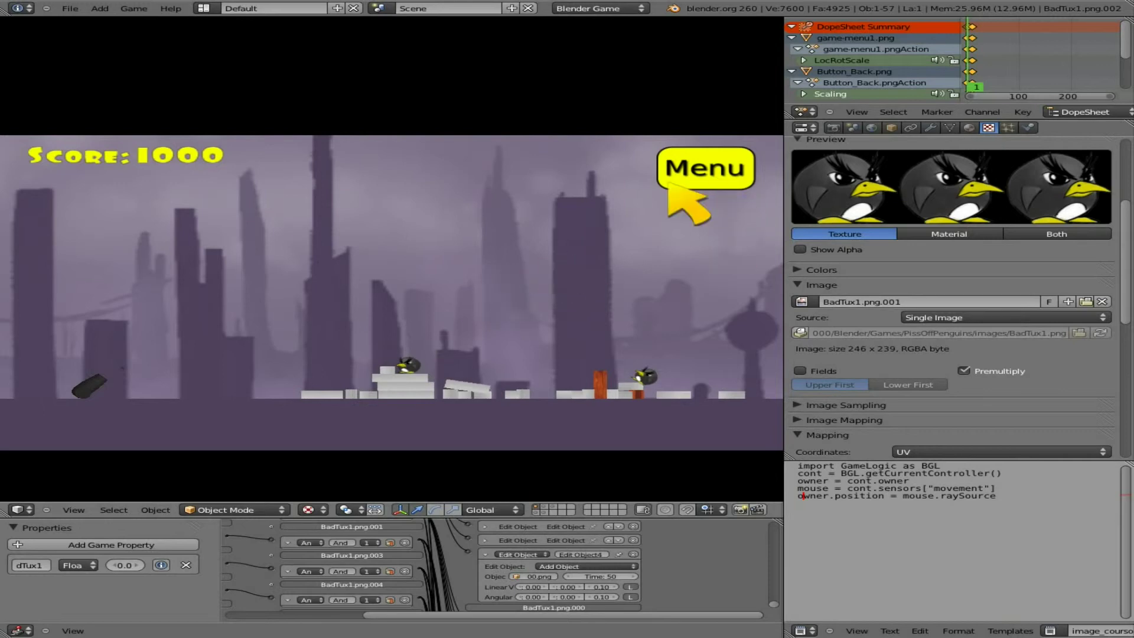
click(695, 170)
click(542, 311)
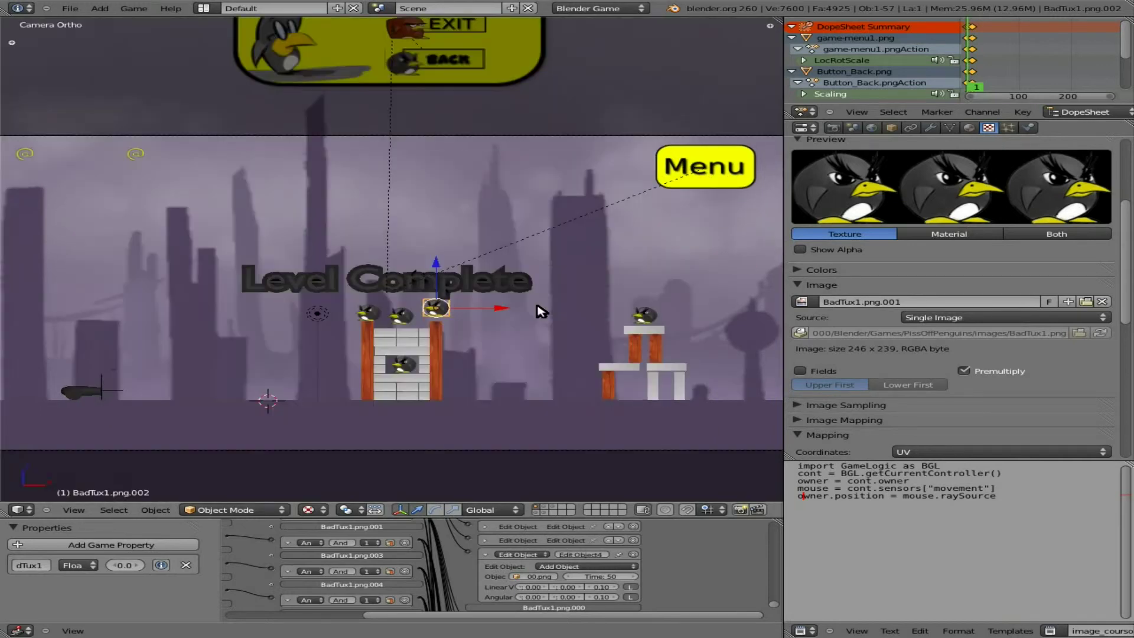